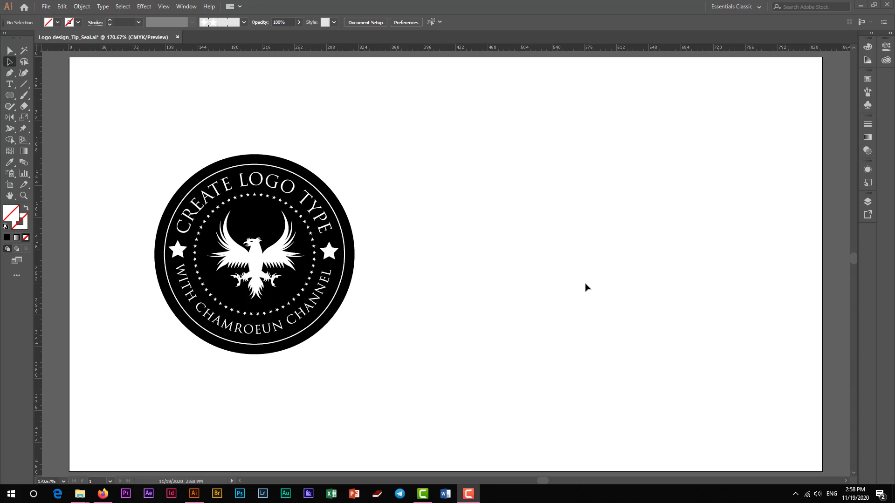
Select the Ellipse Tool to start drawing circles next to the reference seal
click(10, 96)
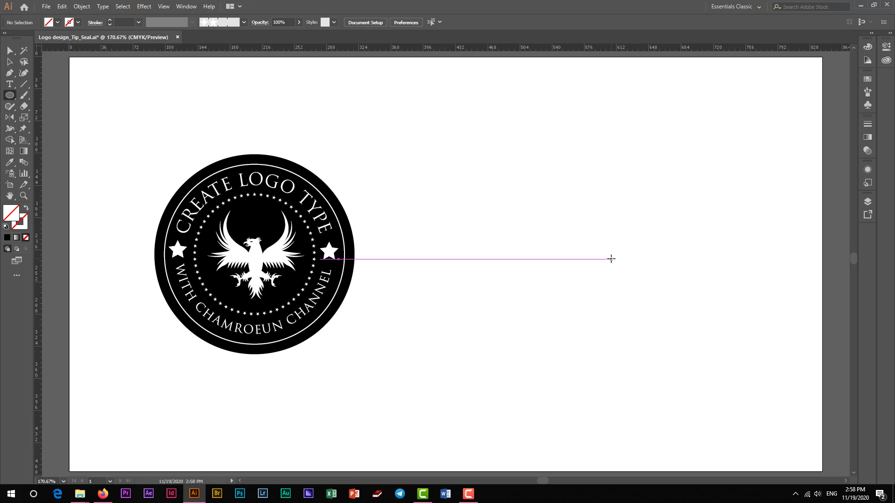
Draw a roughly 222 pt circle right of the reference seal and fill it black
drag(611, 258, 643, 298)
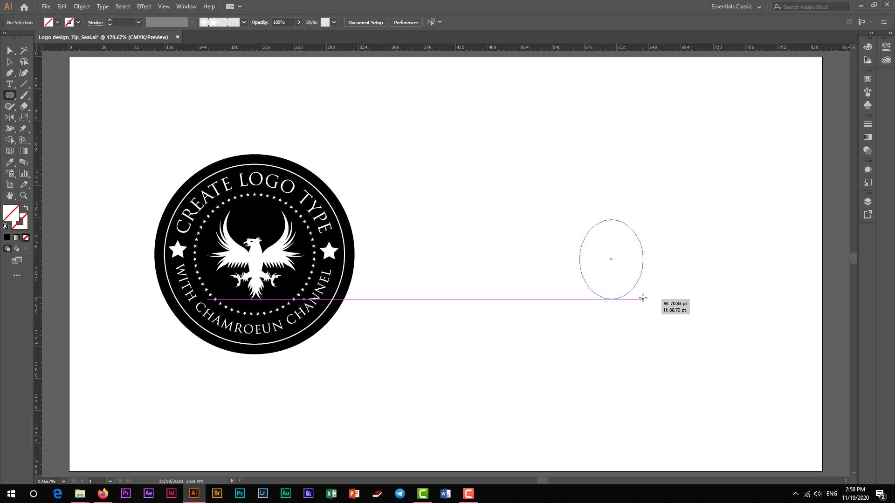
key(shift)
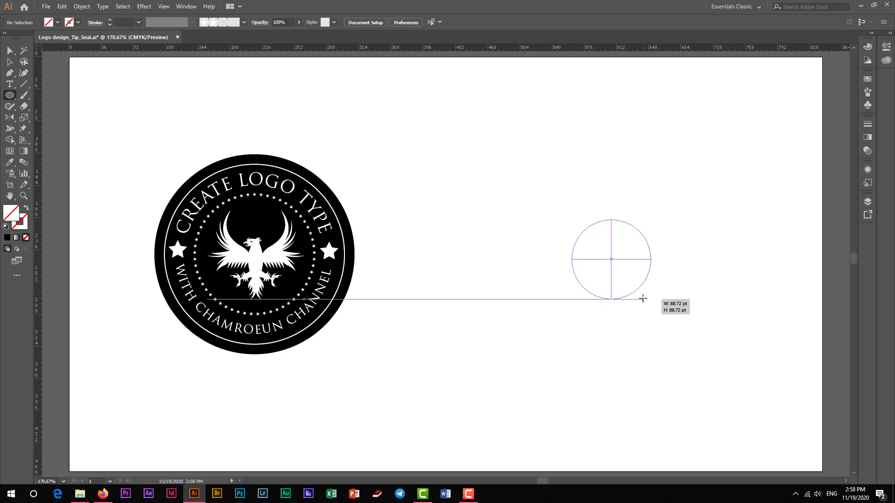
drag(643, 298, 700, 359)
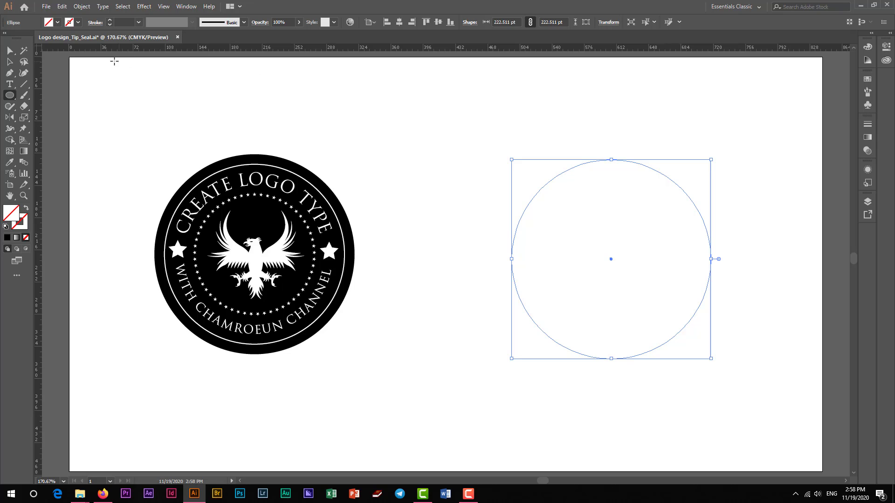
click(58, 22)
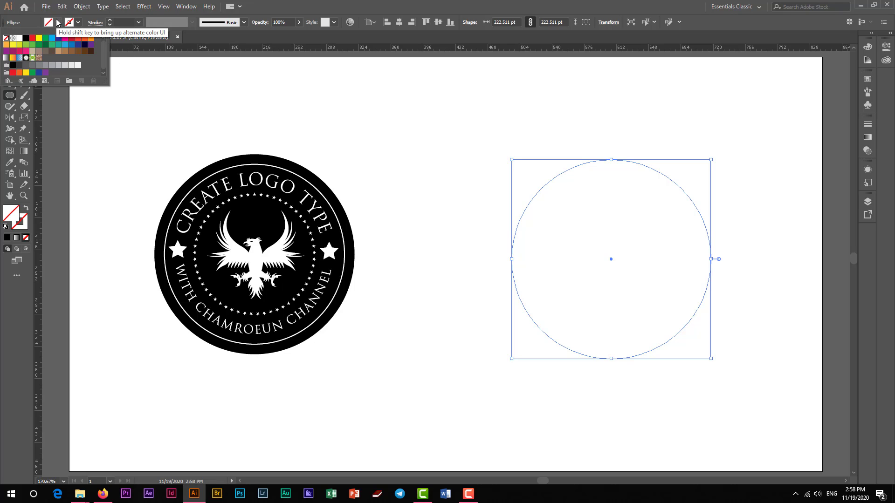
click(26, 39)
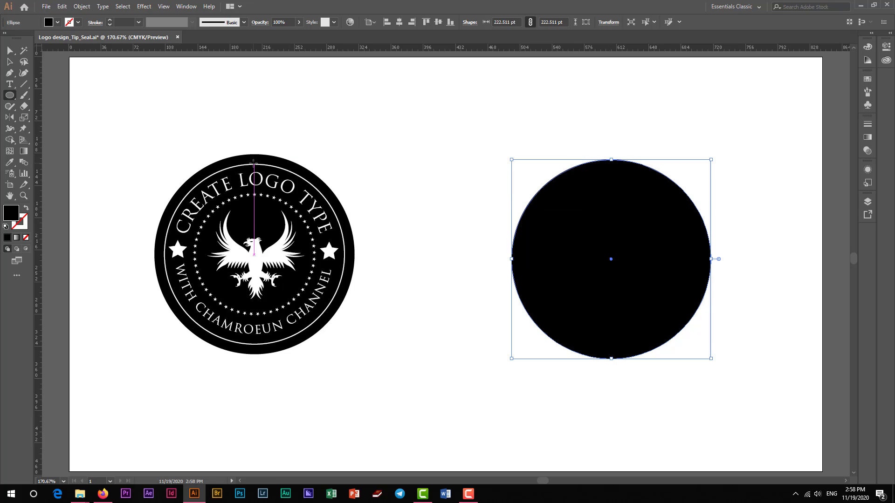
click(10, 61)
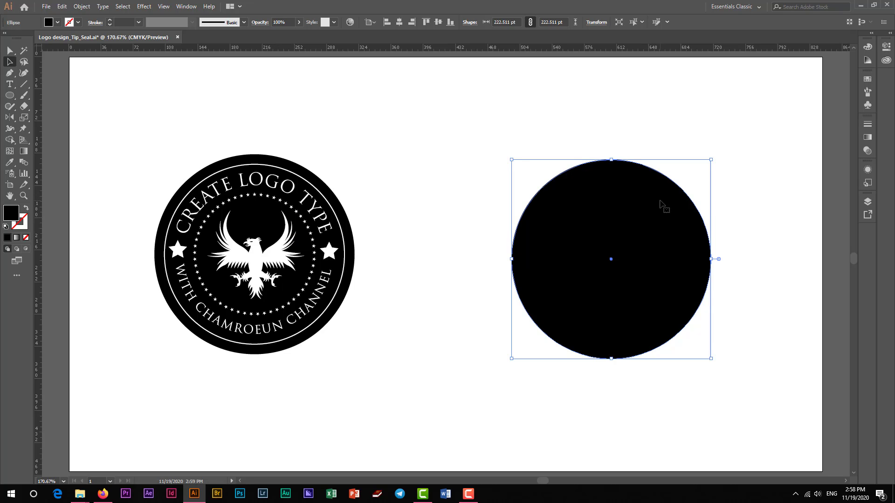
Scale a copy of the circle down from its centre to a concentric 160 pt inner circle
click(630, 181)
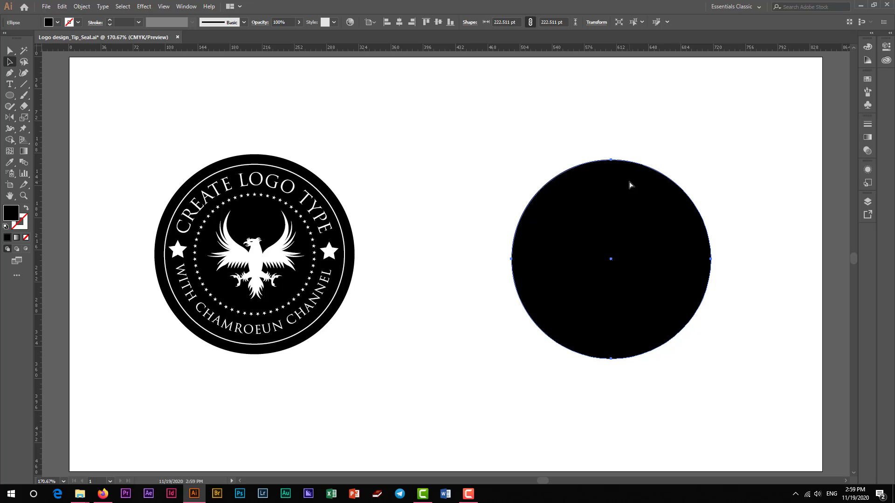
click(630, 185)
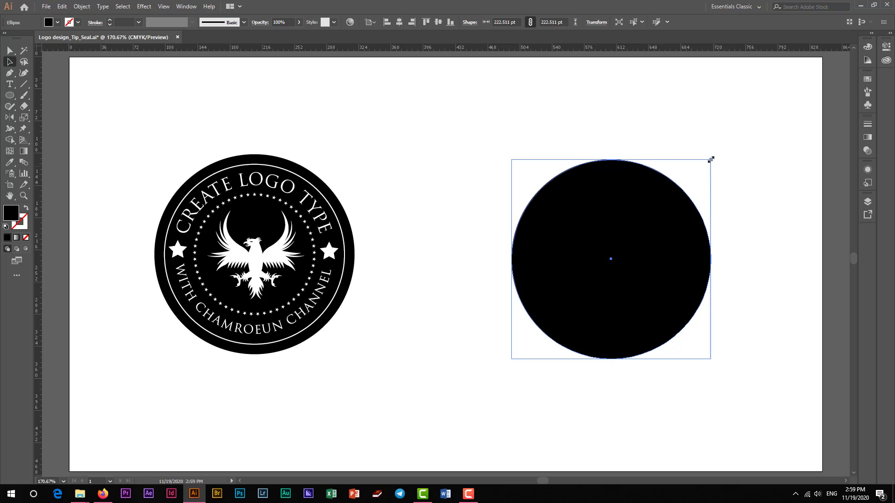
drag(711, 160, 690, 188)
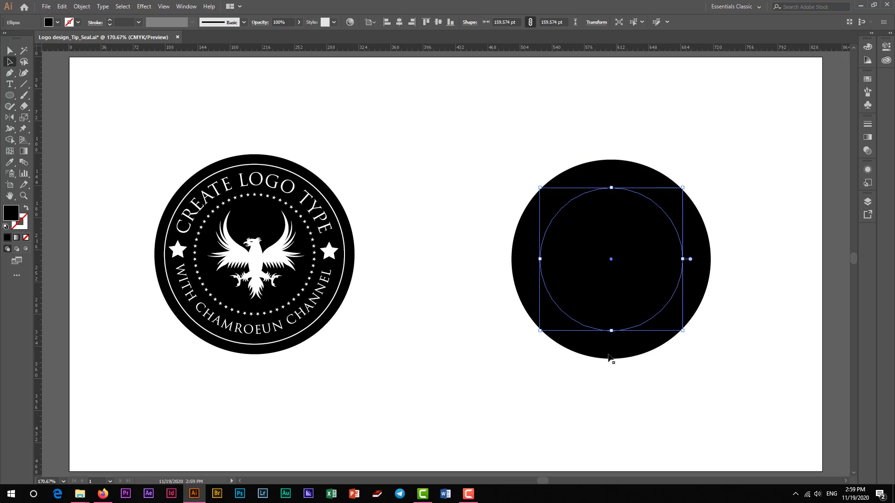
click(10, 85)
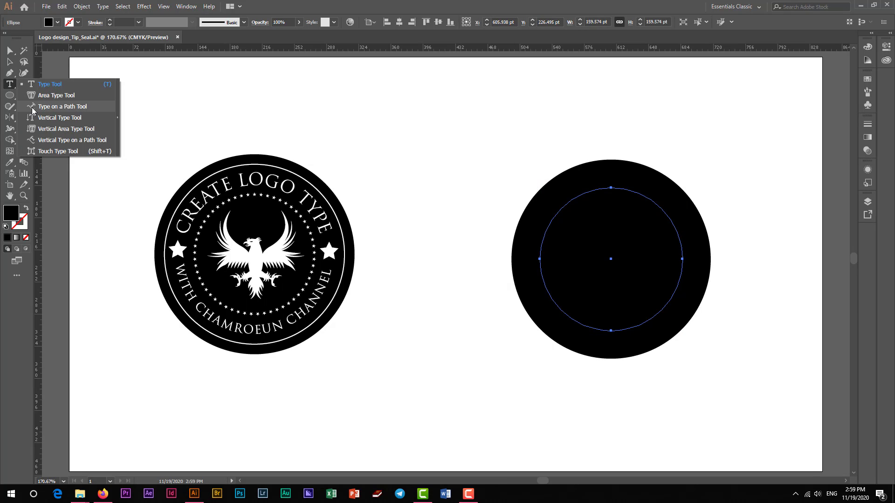
Set centred 'CREATE LOGO TYPE' along the top of the inner circle and colour it white
click(63, 106)
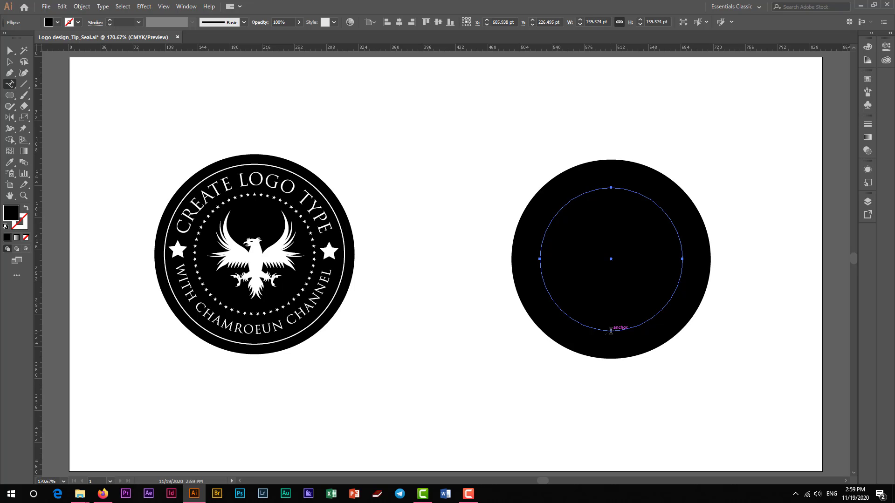
click(610, 329)
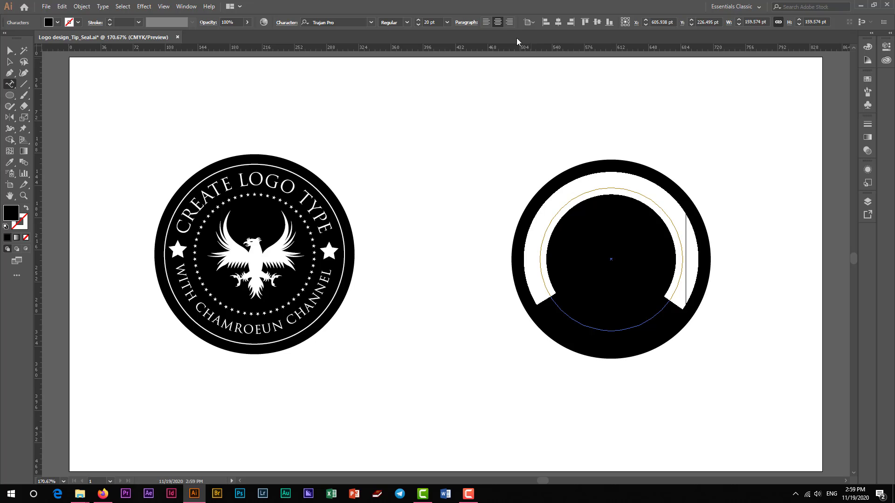
click(498, 22)
click(626, 191)
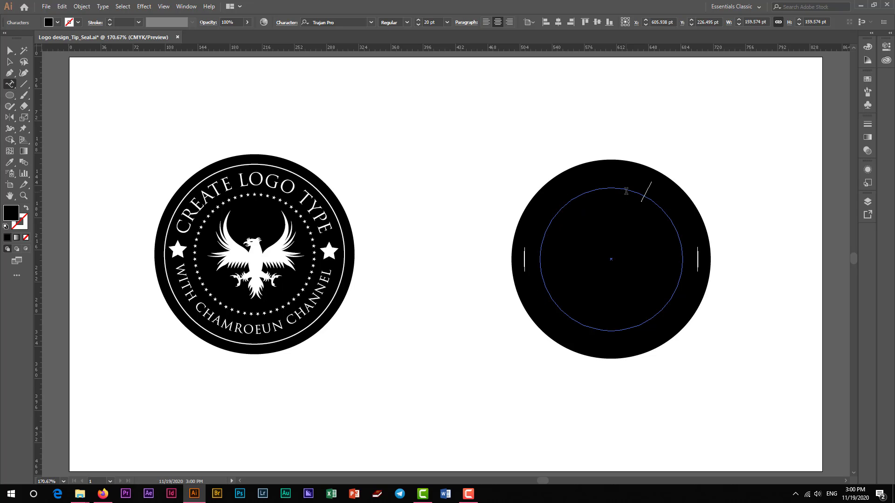
text(LOGO )
text(TYPE)
key(ctrl+a)
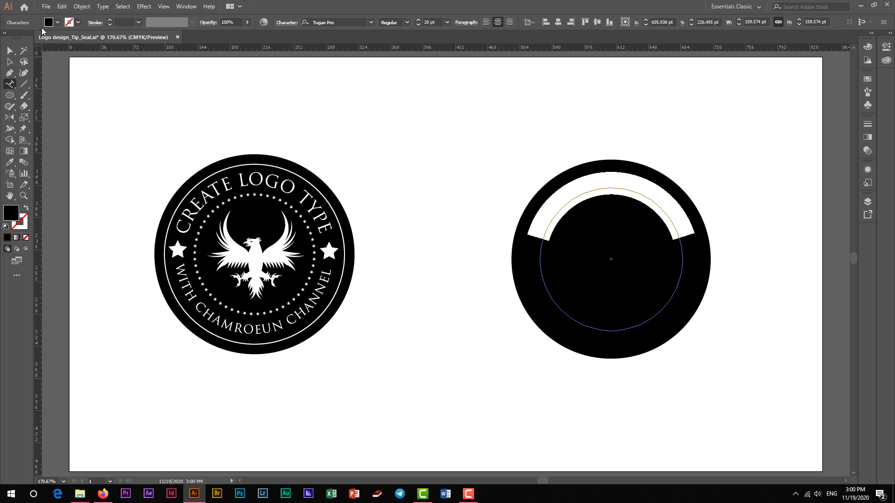
click(58, 22)
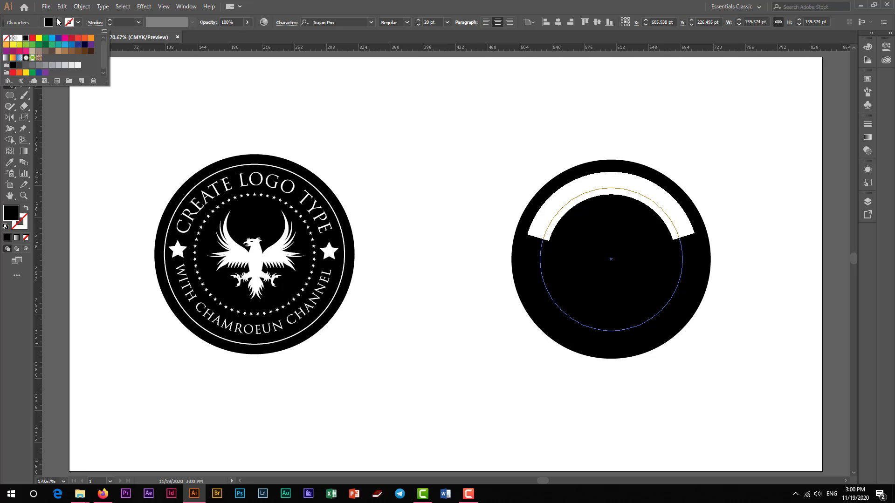
click(20, 38)
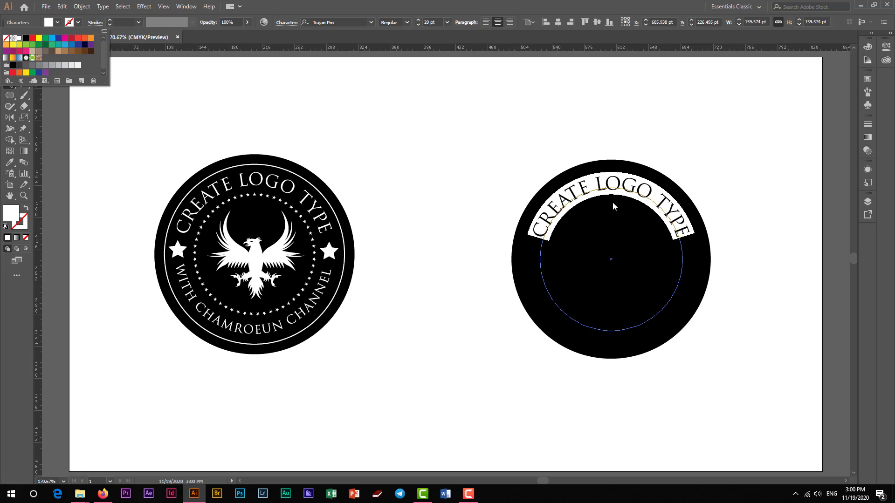
click(185, 113)
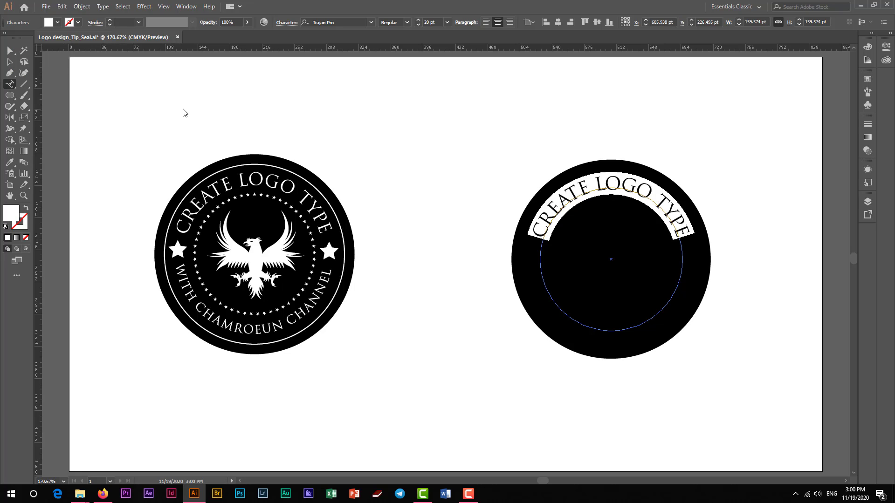
Flip a copy of the arc text across to run upright along the circle's bottom
click(10, 64)
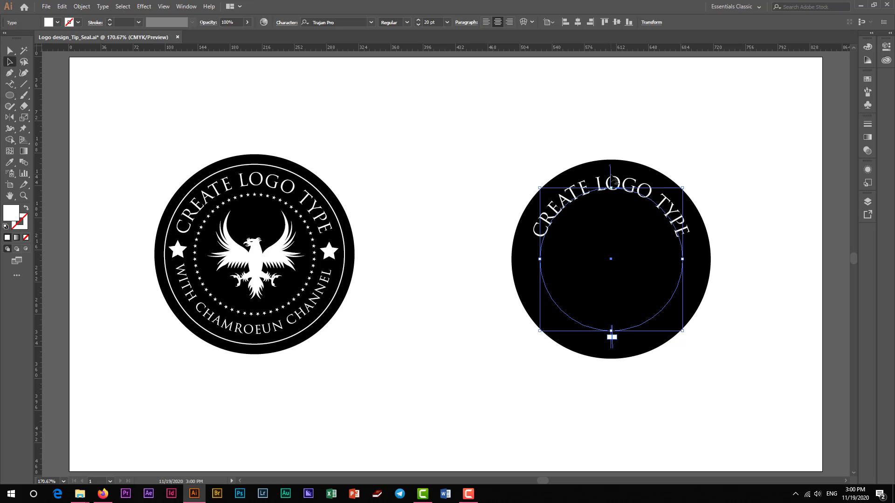
drag(615, 184, 611, 195)
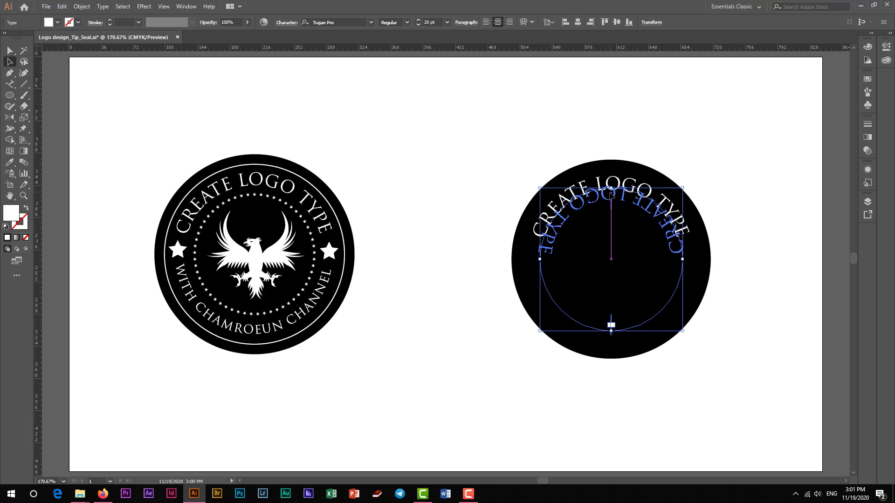
drag(611, 195, 612, 206)
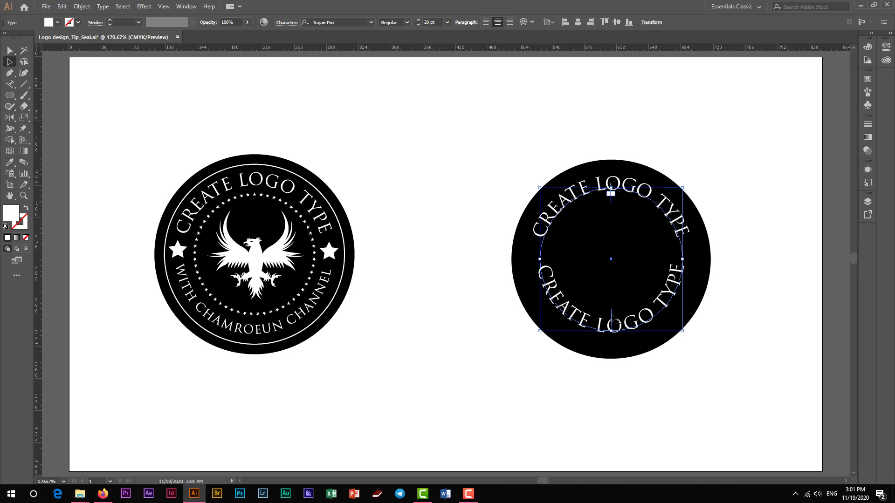
key(t)
click(611, 322)
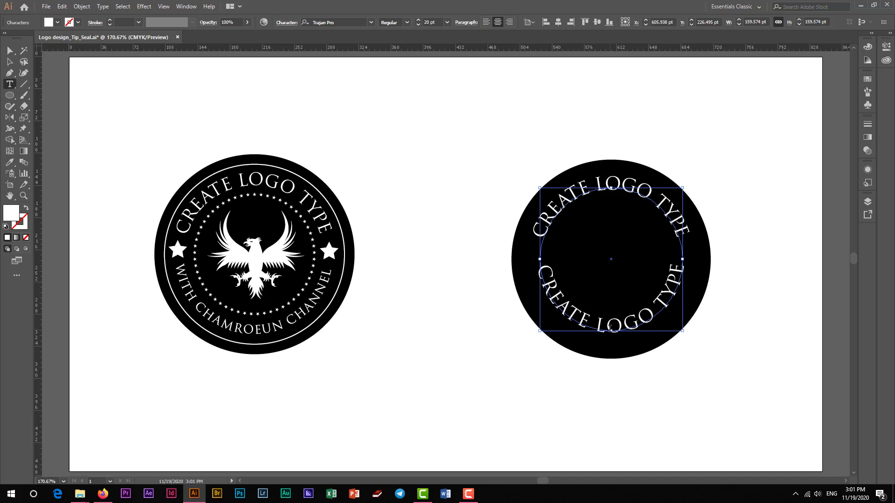
Replace the bottom arc text with the 'WITH … CHANNEL' channel-name line and shrink it to 13 pt
key(ctrl+a)
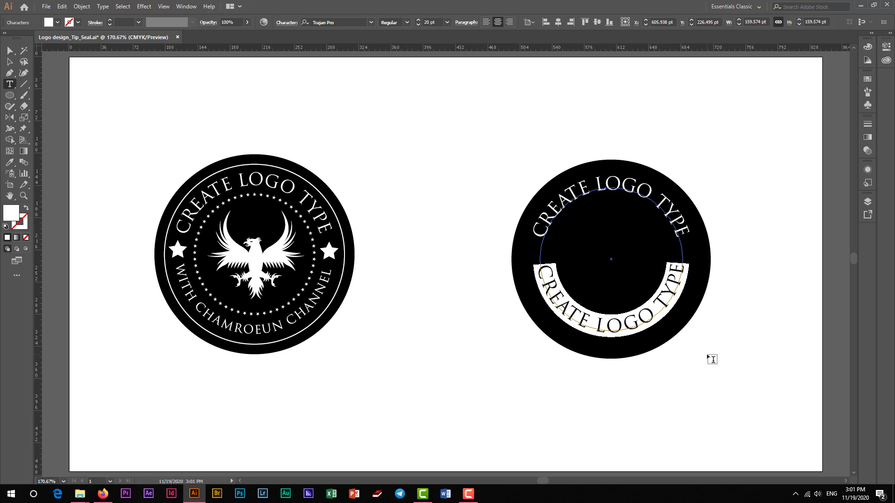
text(WITH CHAMROEUN CHANNEL)
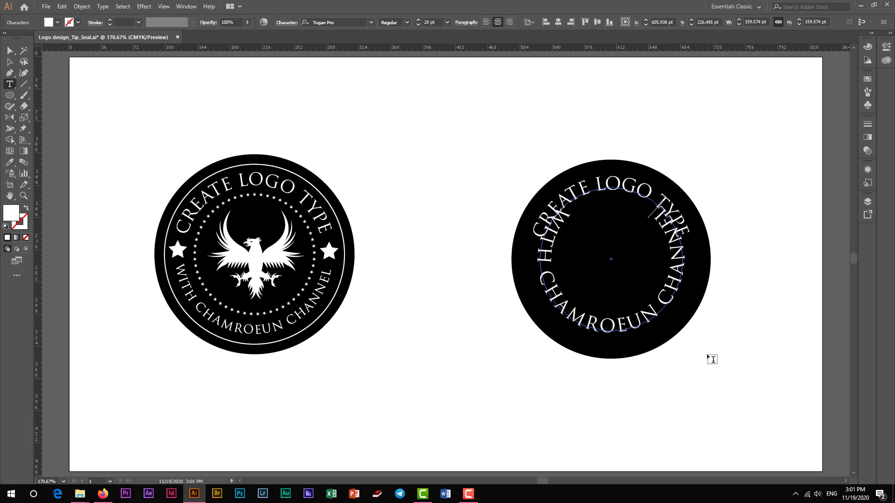
key(ctrl+a)
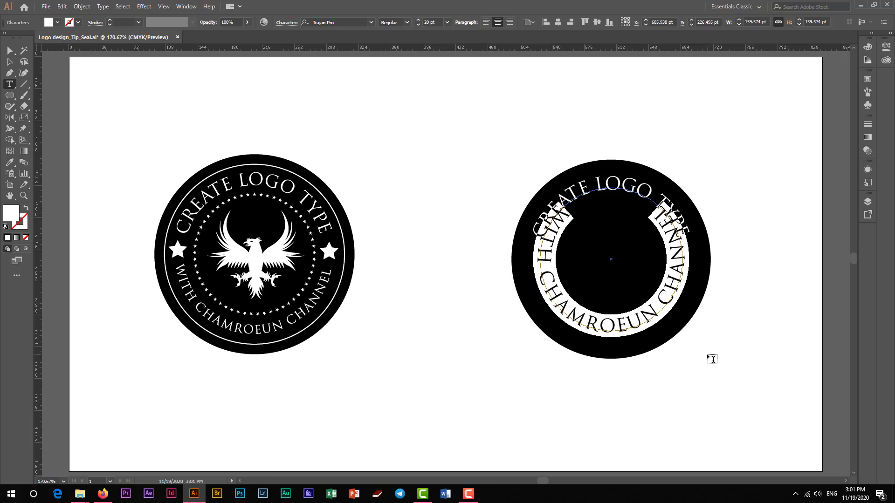
click(417, 22)
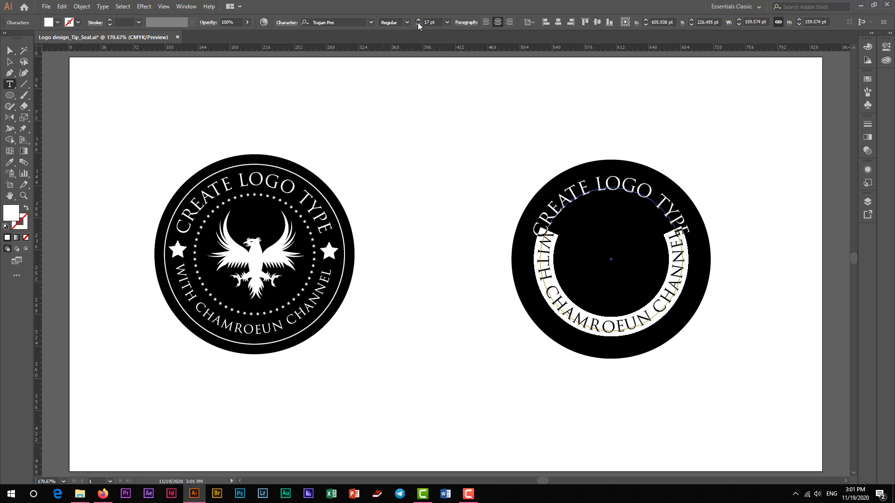
click(418, 22)
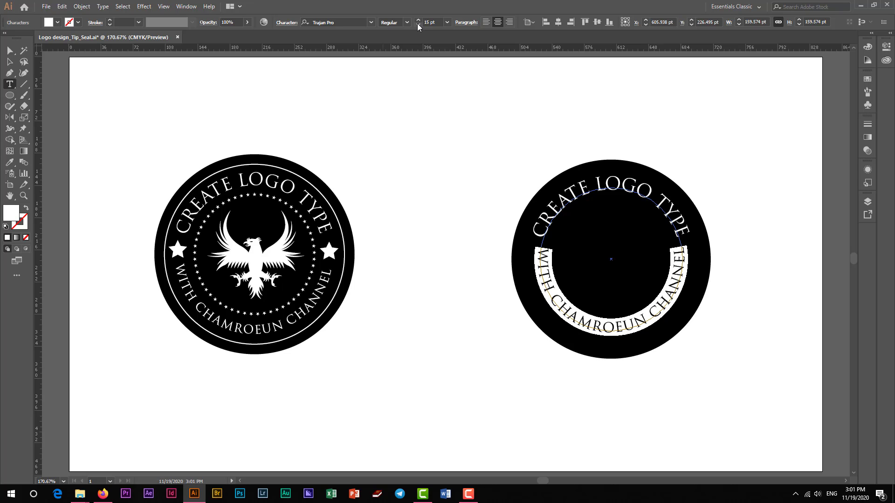
click(418, 23)
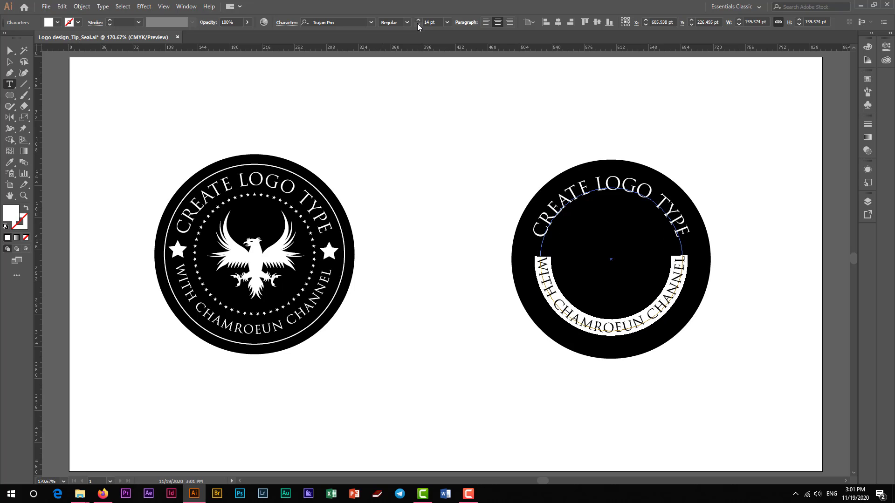
click(418, 23)
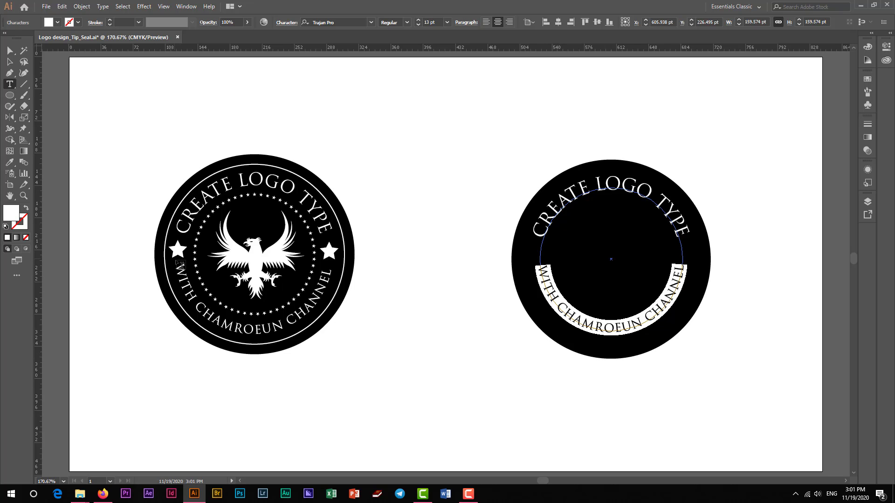
Set the bottom text's Type on a Path Options Align to Path to Ascender
click(107, 10)
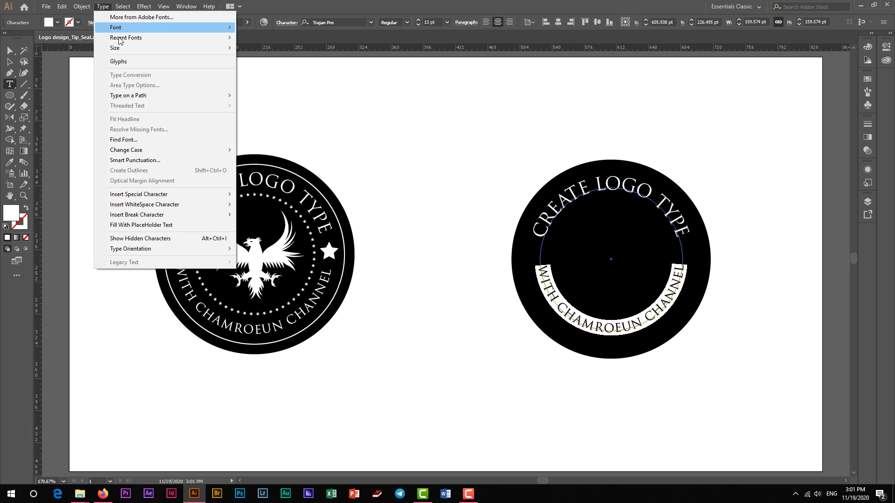
mouse_move(128, 95)
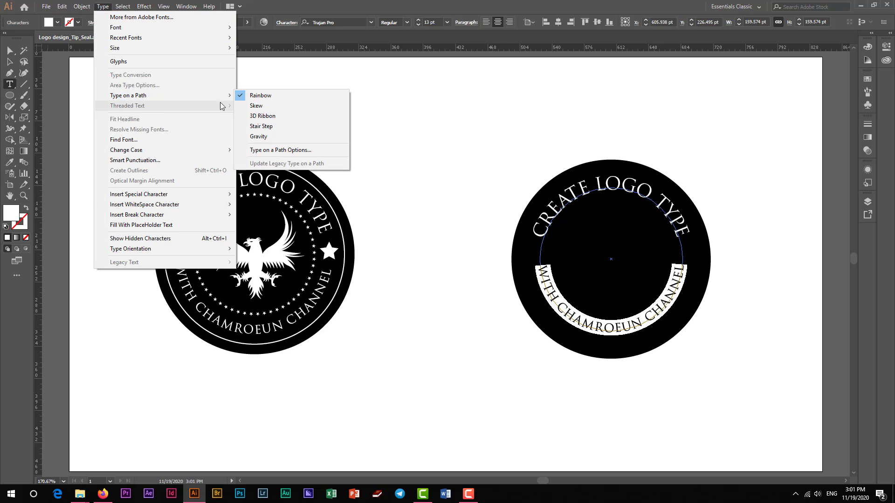
click(285, 151)
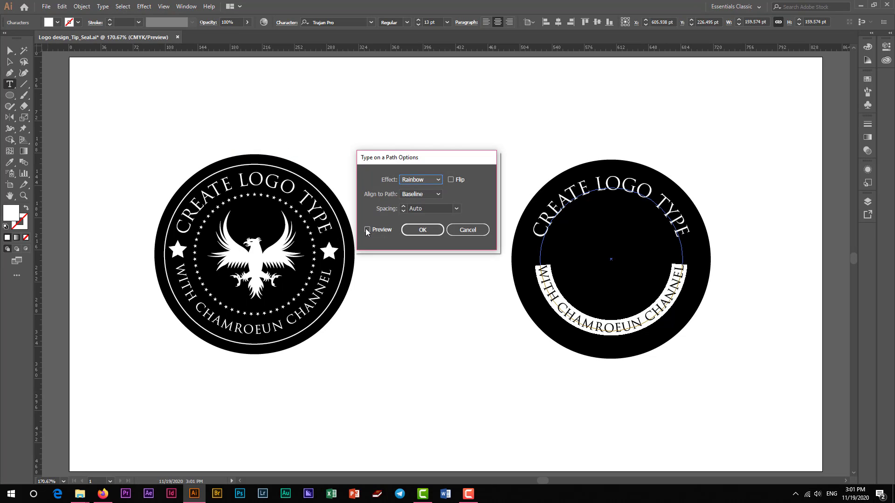
click(368, 230)
click(438, 194)
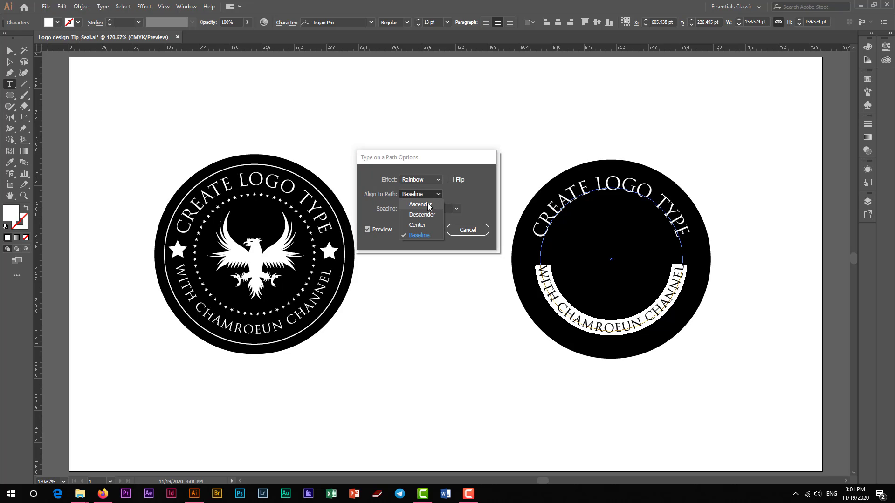
click(428, 204)
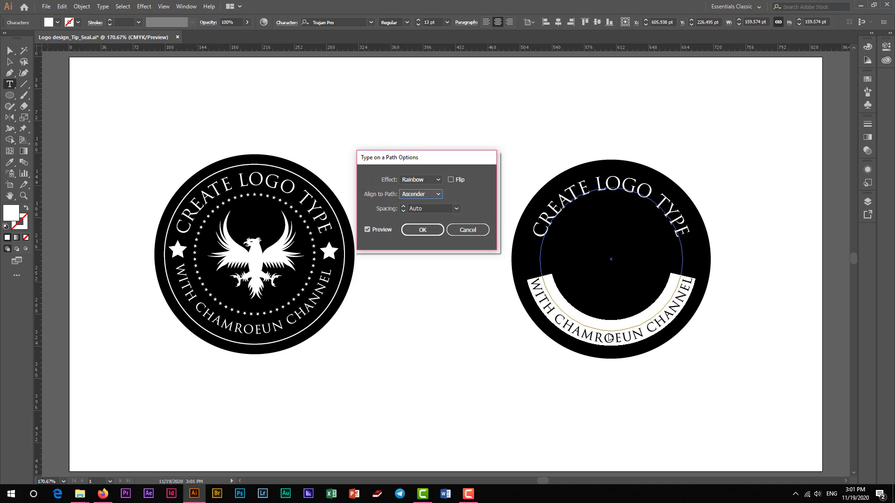
click(431, 230)
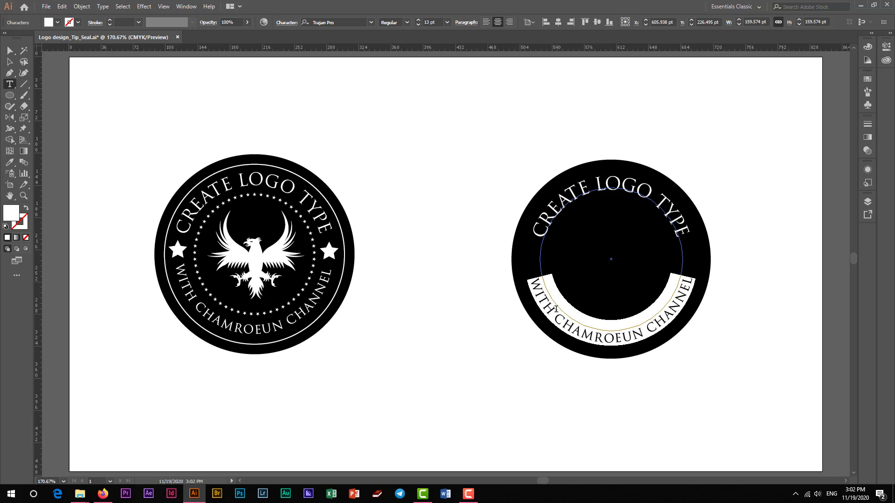
Raise the bottom arc text's baseline shift from -2 pt to 1 pt in the Character panel
click(286, 23)
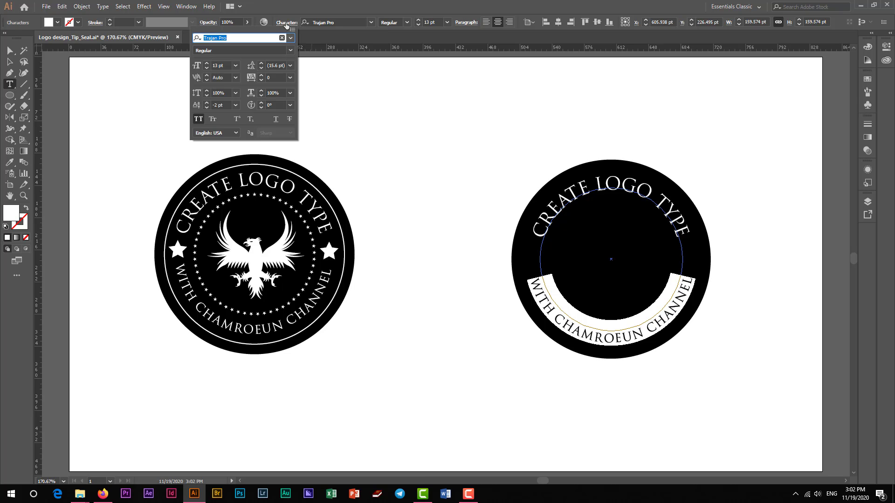
click(207, 103)
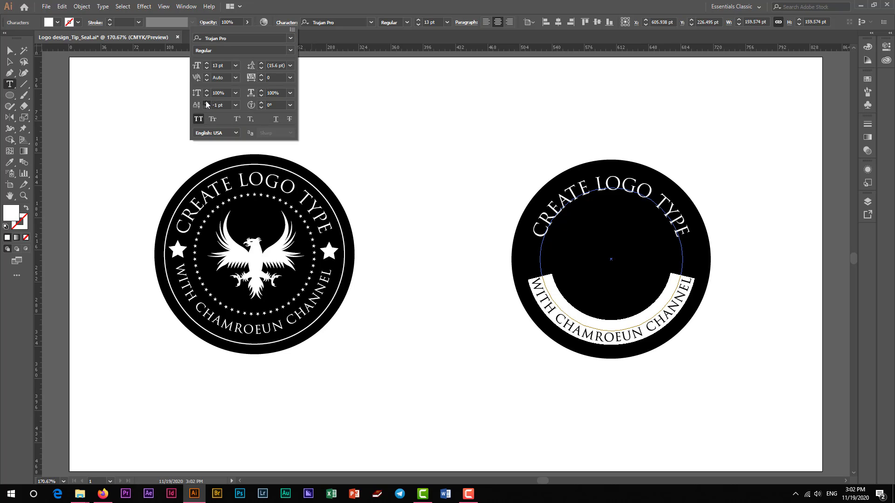
click(206, 102)
click(206, 102)
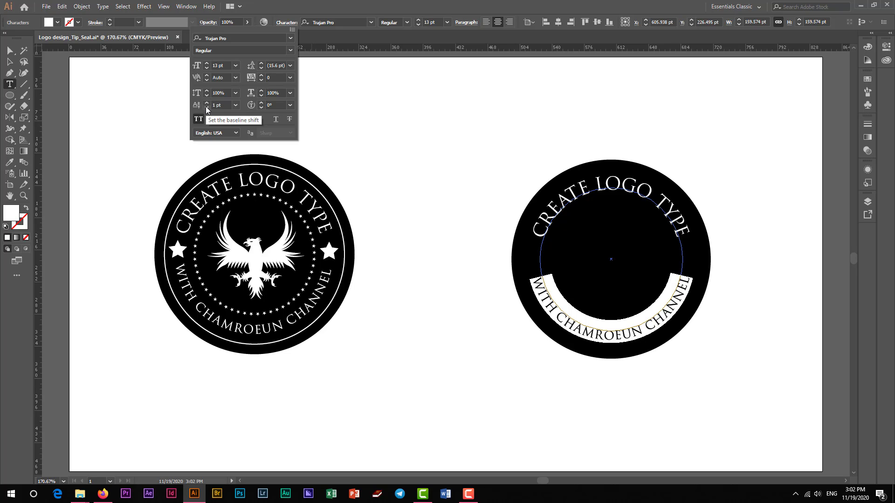
click(508, 203)
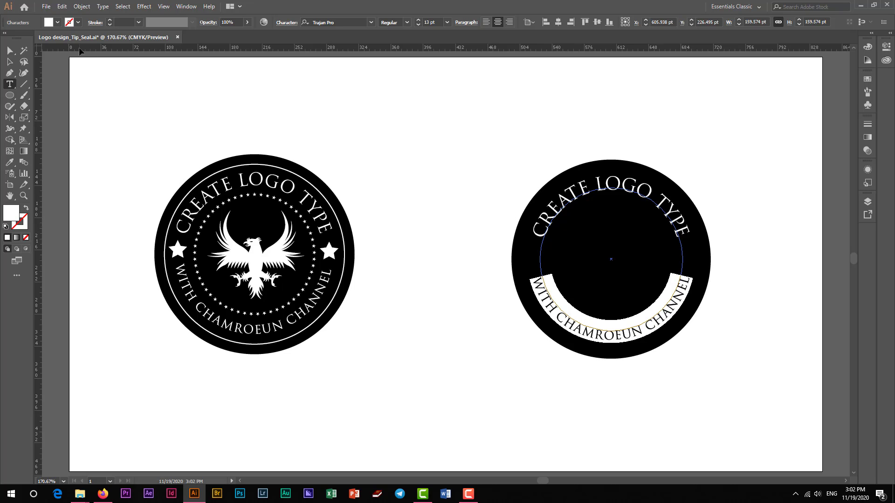
key(Escape)
Deselect the arc text and select the right seal's black background circle
click(481, 206)
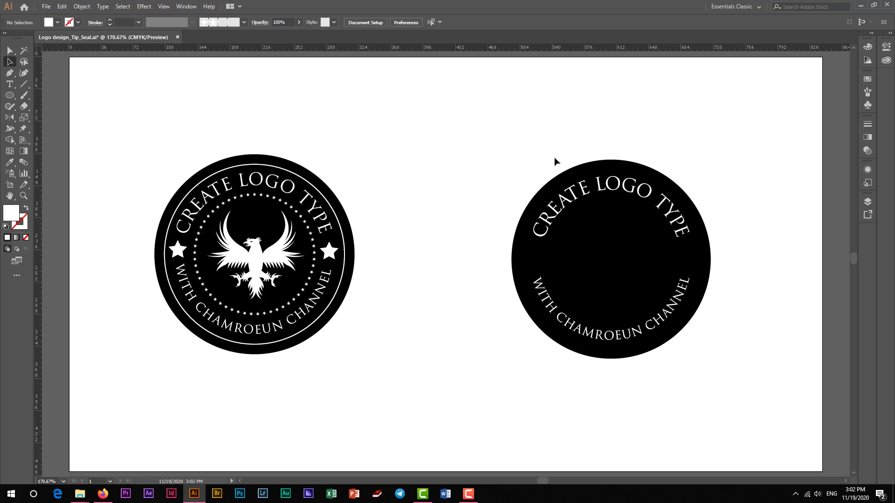
click(561, 176)
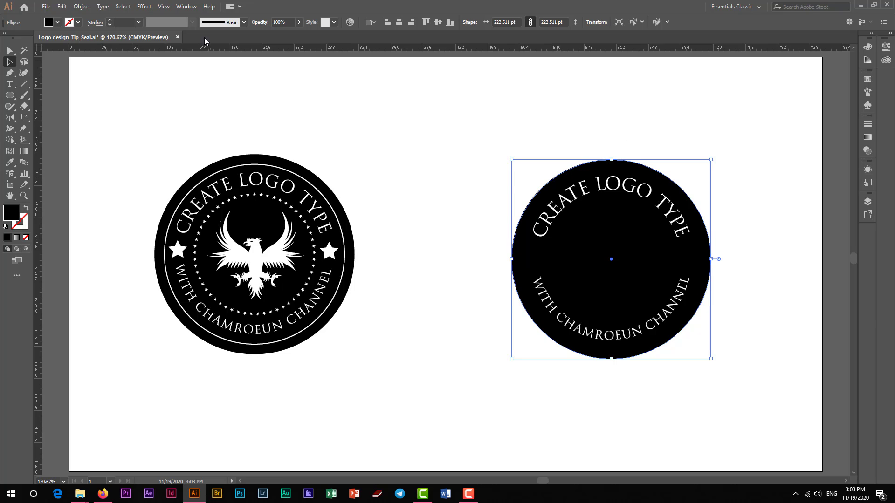
click(185, 7)
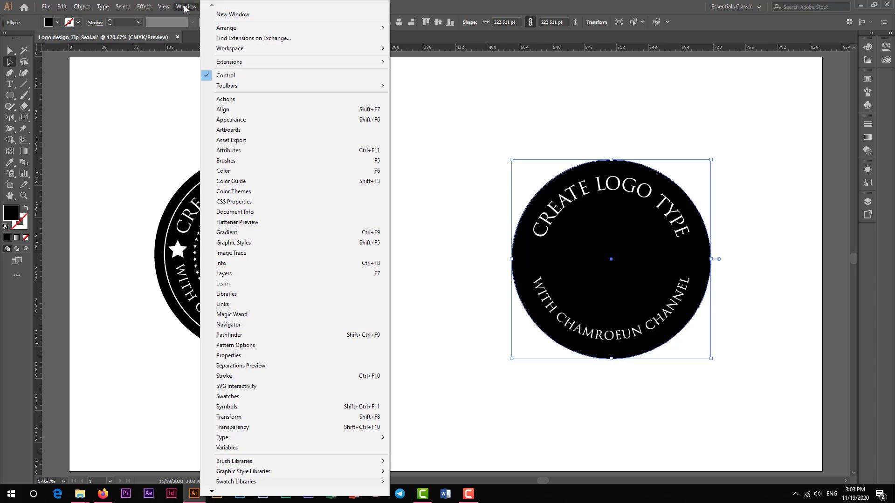
Give the black circle a white 1 px stroke from the Appearance panel
click(239, 120)
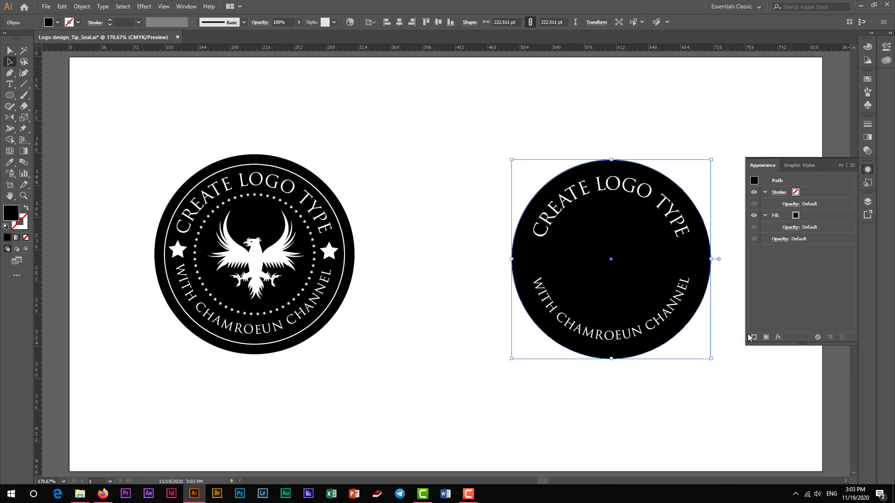
click(828, 194)
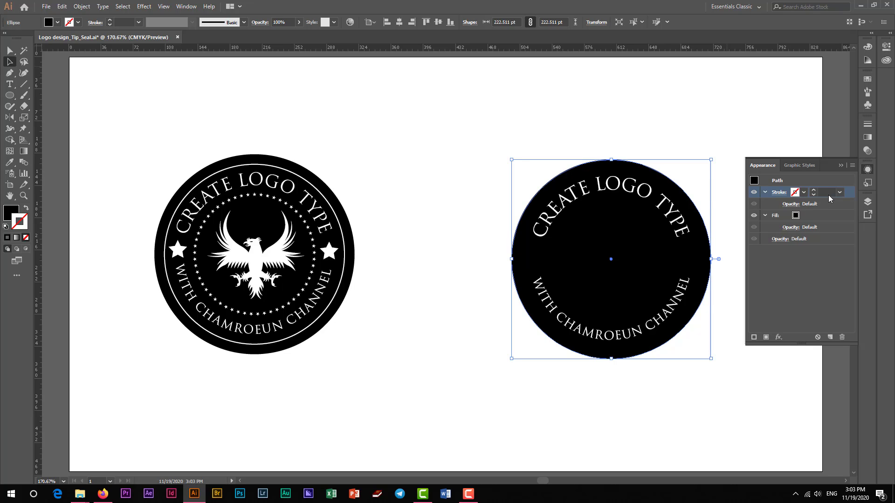
click(803, 192)
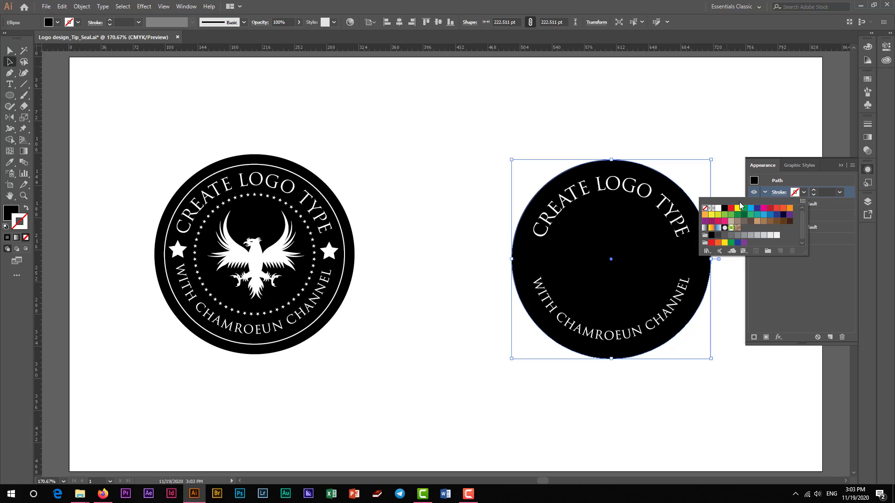
click(718, 208)
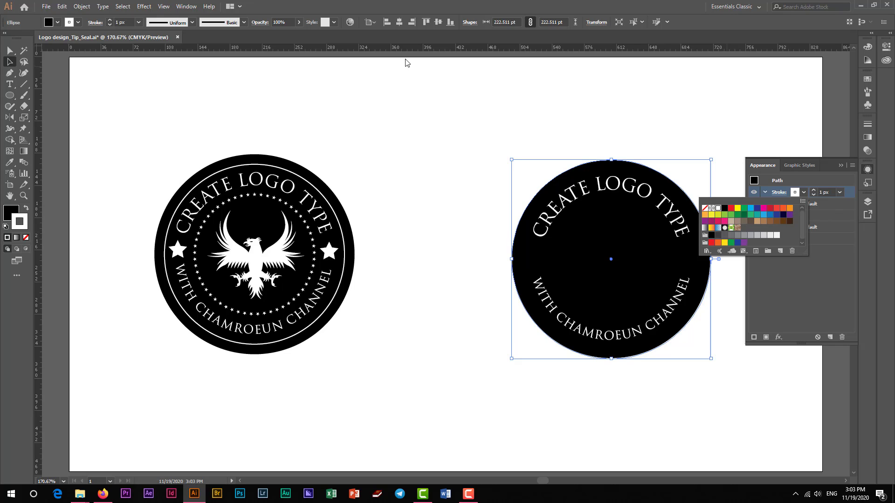
click(144, 7)
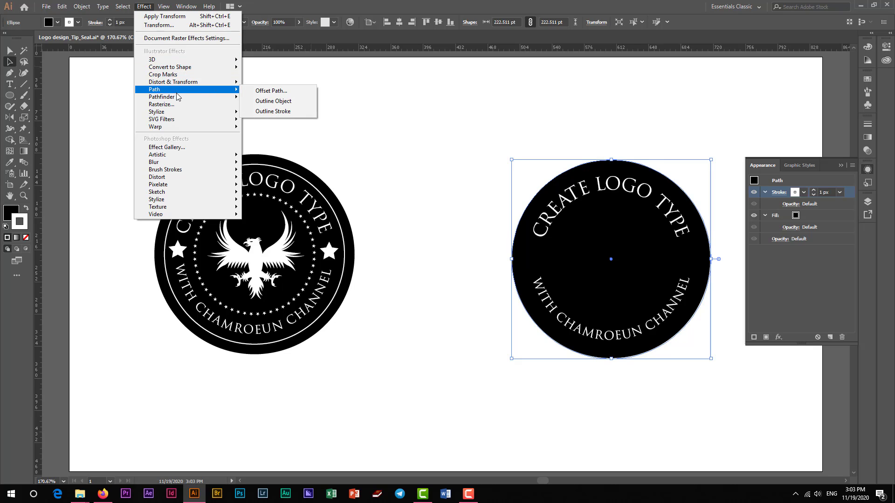
mouse_move(173, 82)
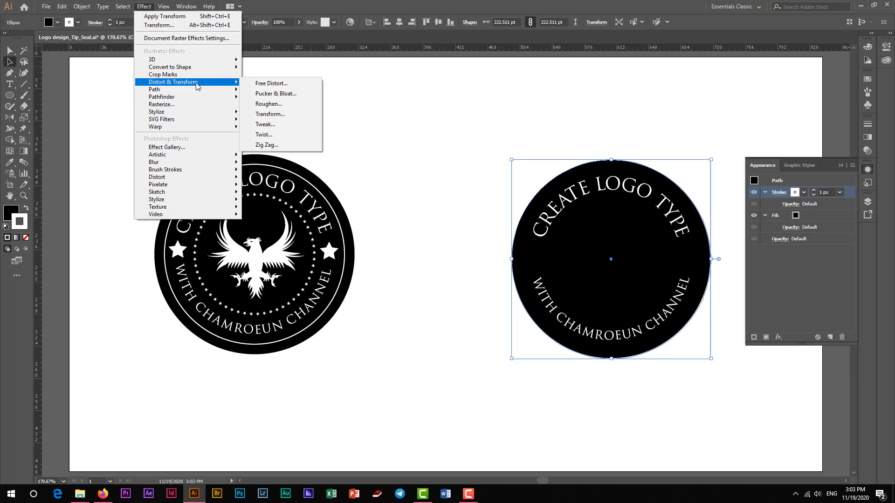
Apply a Transform effect scaling the white stroke to 90% horizontally and vertically
click(290, 114)
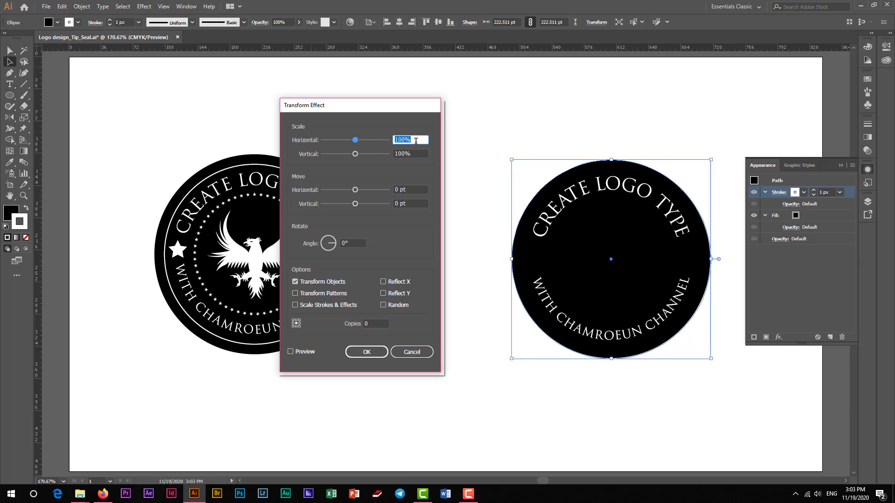
text(90)
key(Tab)
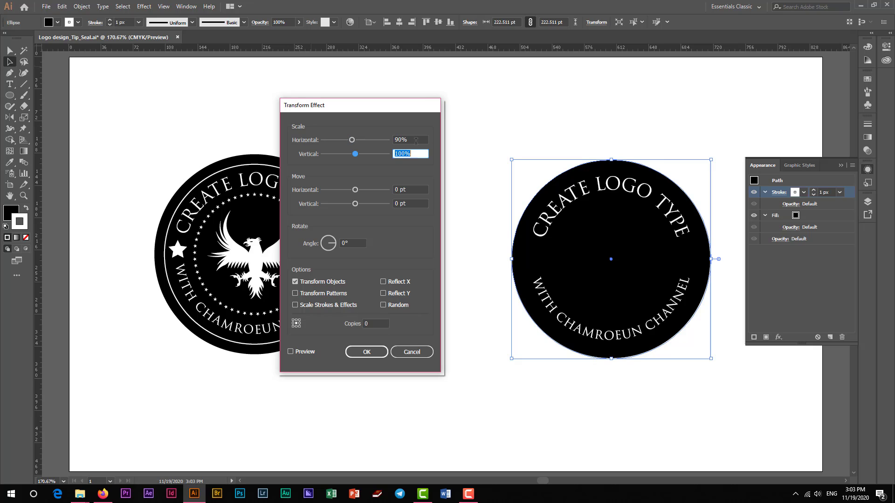
text(90)
key(Tab)
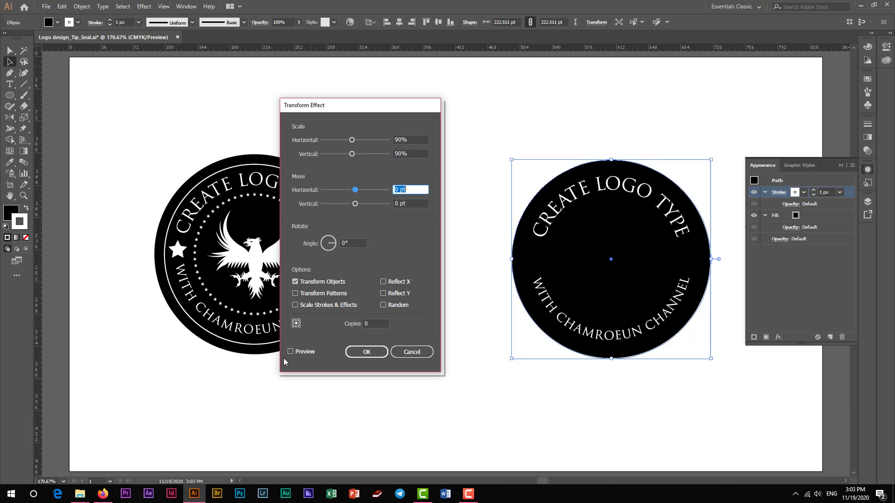
click(290, 351)
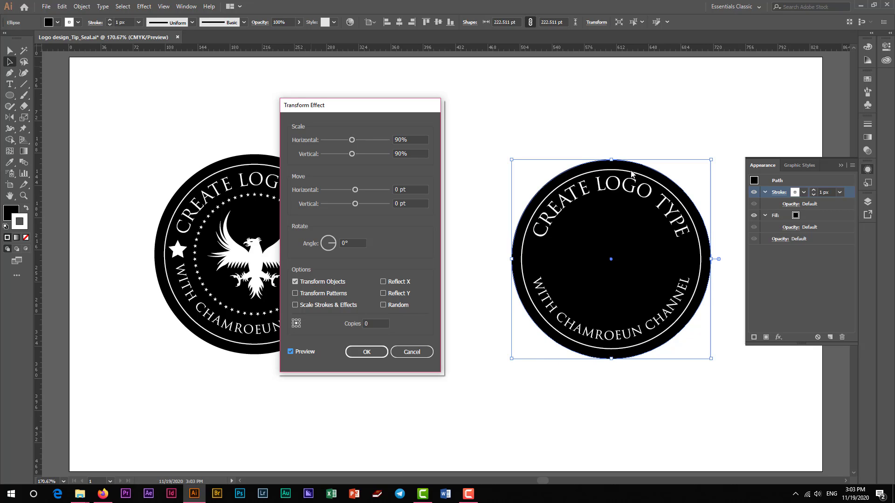
click(368, 352)
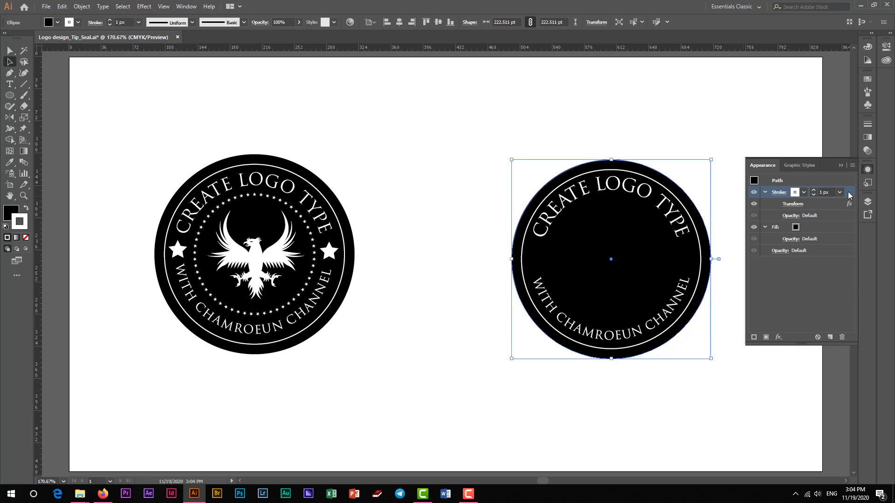
Duplicate the white stroke and set the copy's Transform scale to 60% by 60%, then deselect
click(830, 337)
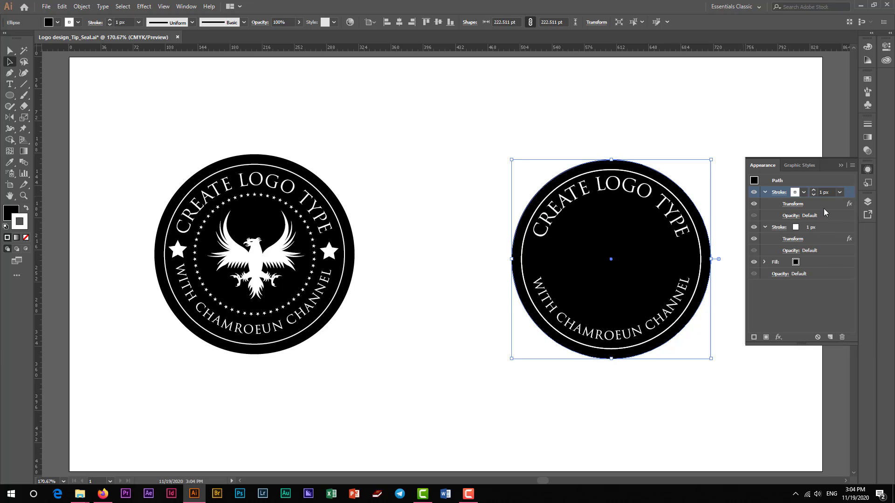
click(792, 205)
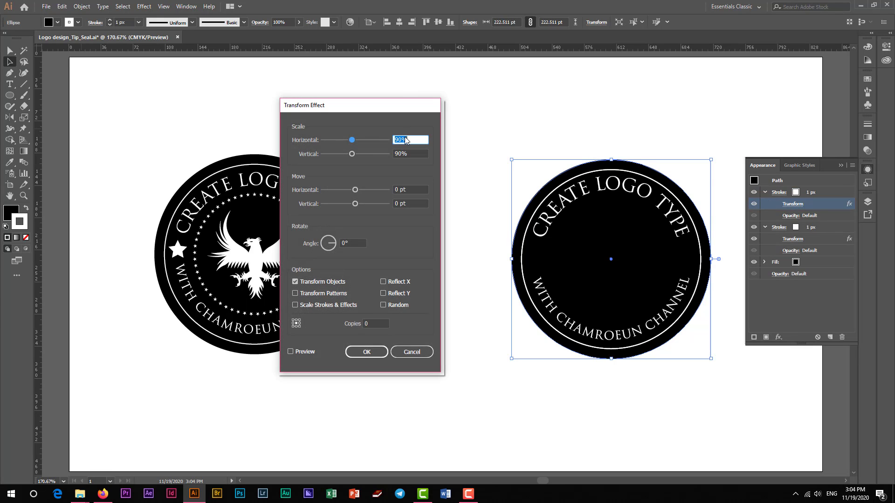
click(290, 352)
double_click(404, 139)
text(60)
key(Tab)
text(70)
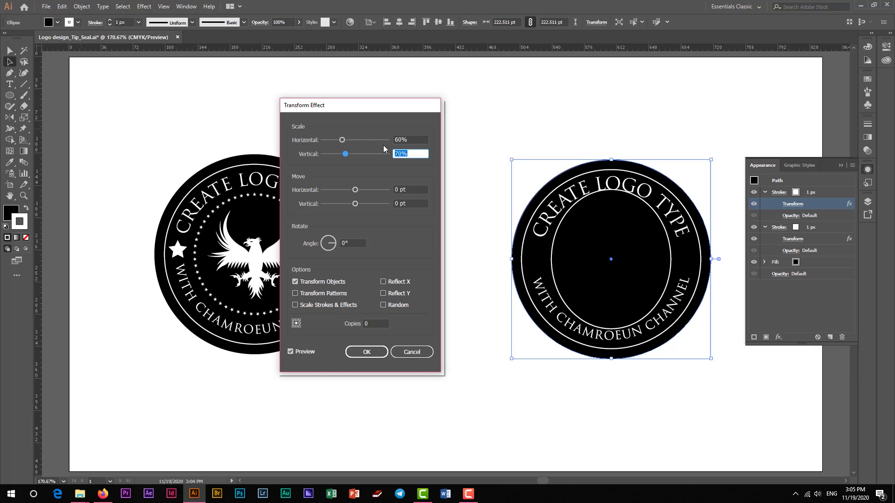
text(60)
key(Tab)
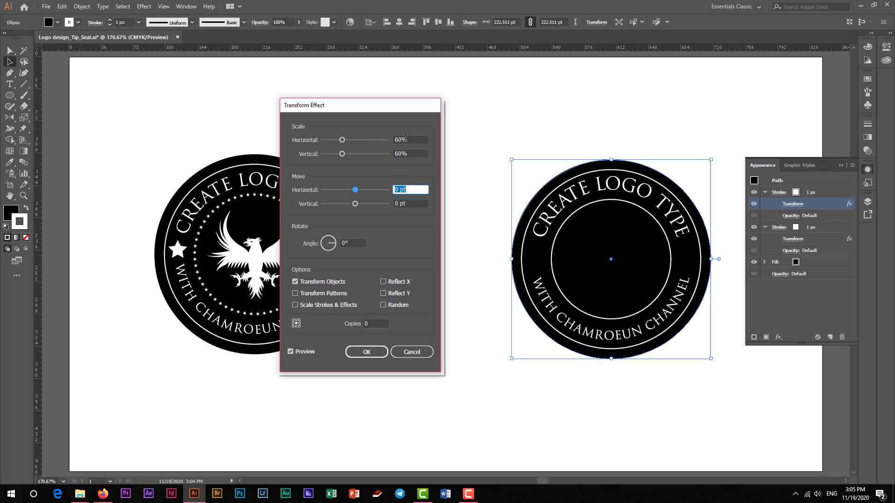
click(373, 351)
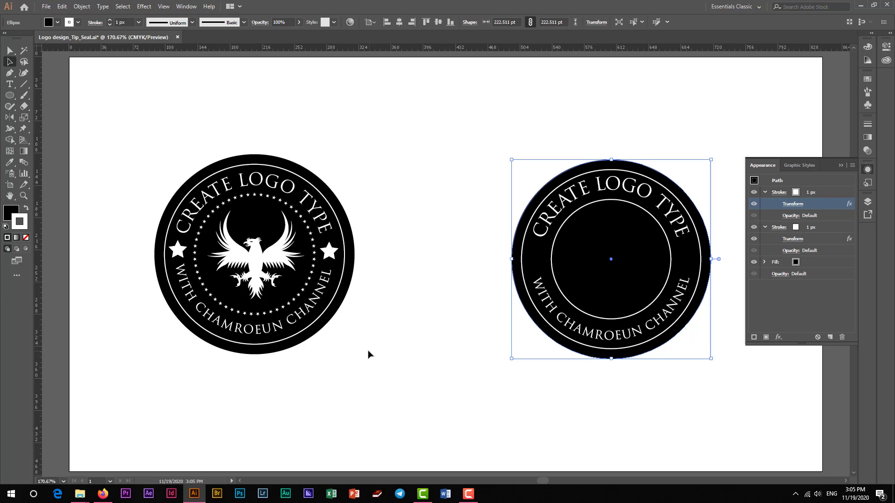
click(640, 121)
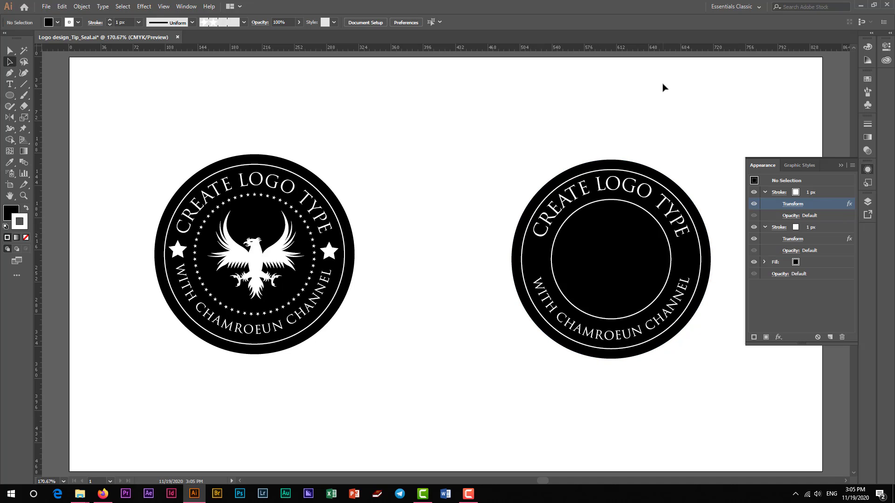
Collapse the Appearance panel and drag a horizontal guide onto the seals' centre line
click(842, 165)
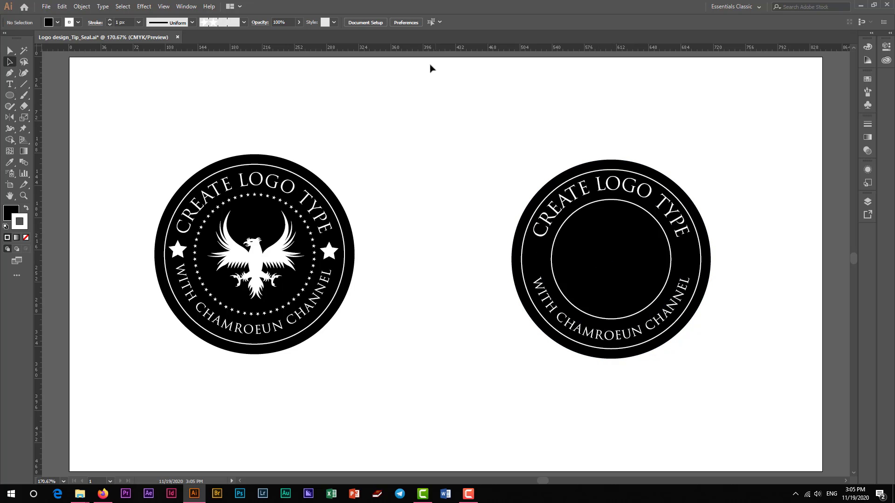
mouse_move(438, 49)
mouse_down()
mouse_move(434, 267)
mouse_move(446, 260)
mouse_up()
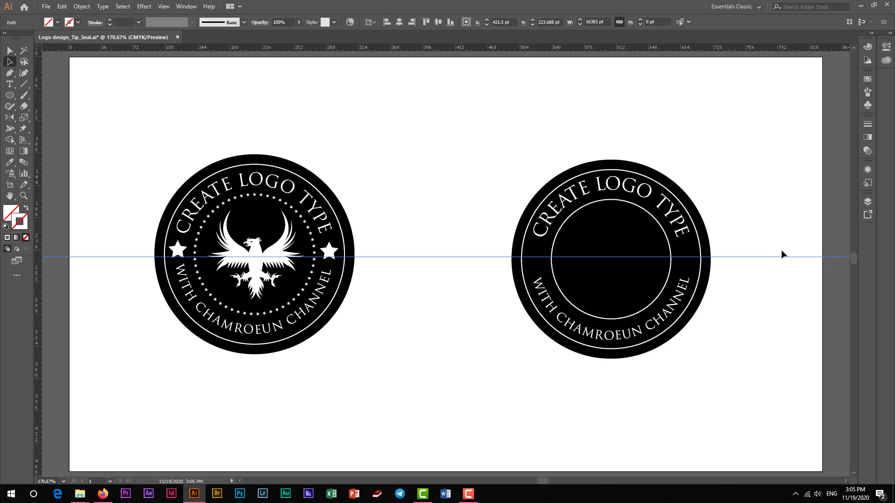
drag(757, 271, 762, 261)
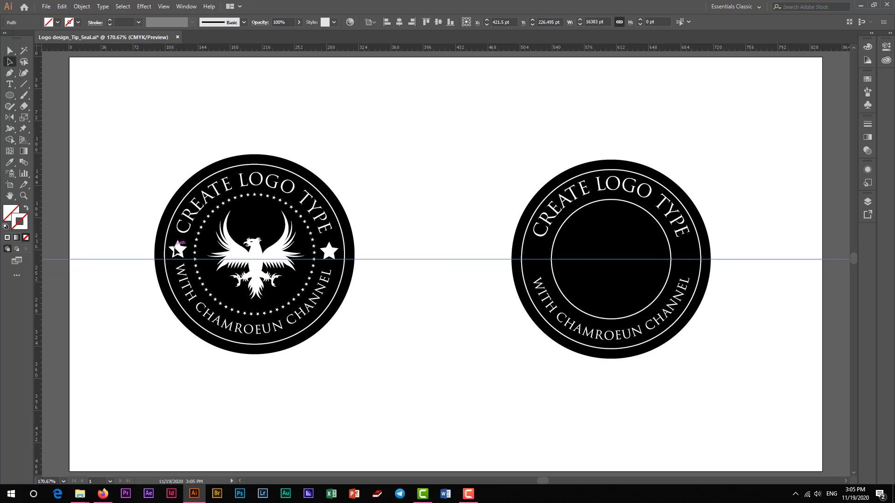
Draw a star with the Star tool on the left side of the right seal's ring
click(10, 95)
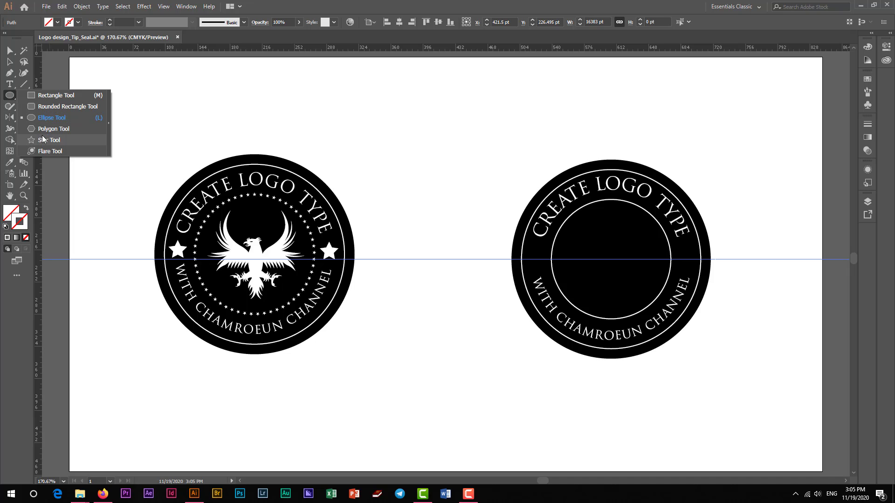
click(39, 140)
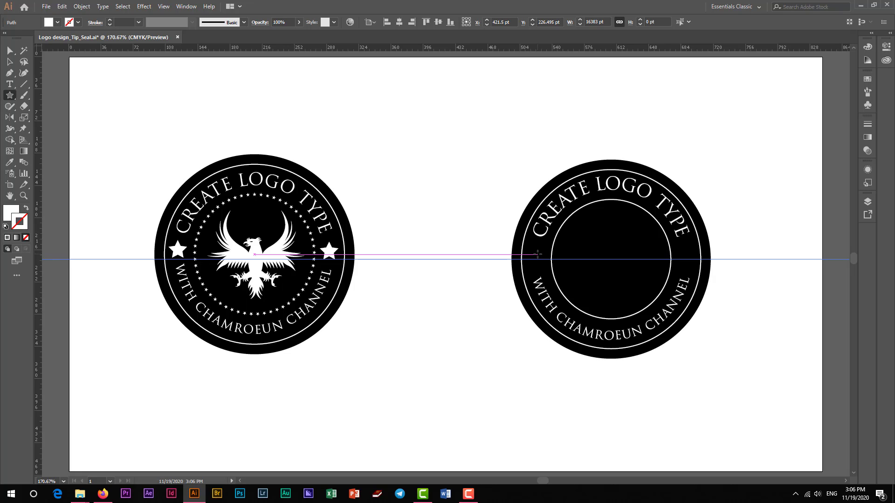
drag(538, 254, 546, 259)
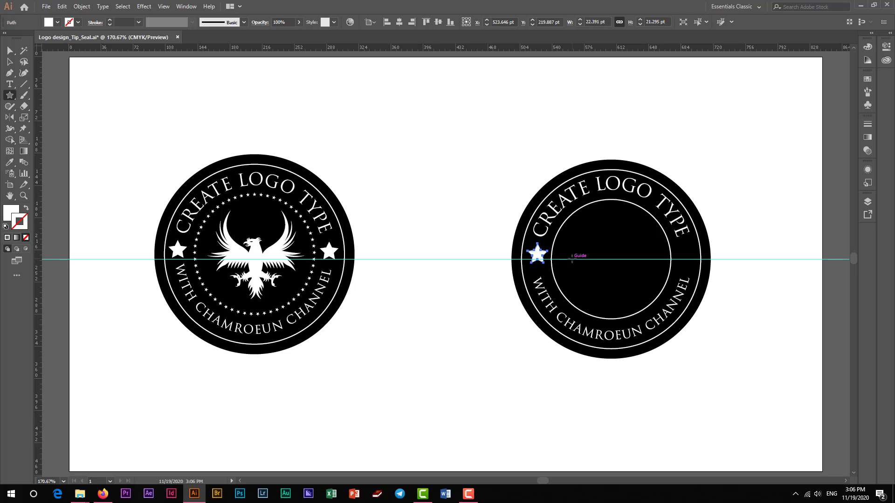
key(a)
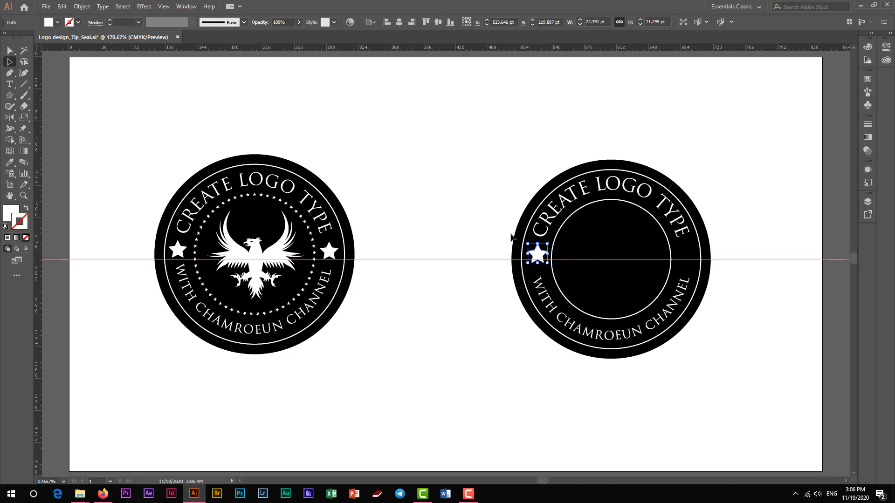
click(484, 188)
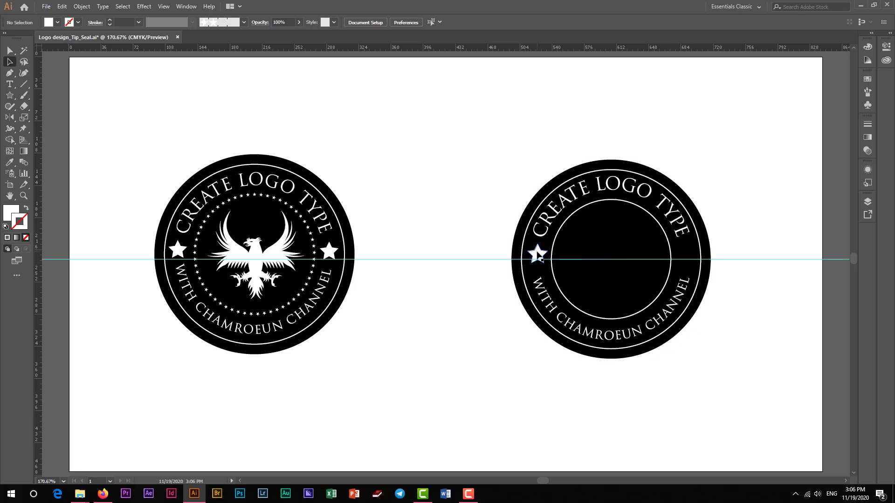
Zoom in, shrink the star slightly and move it down onto the horizontal guide
key(z)
click(543, 263)
click(321, 251)
click(433, 292)
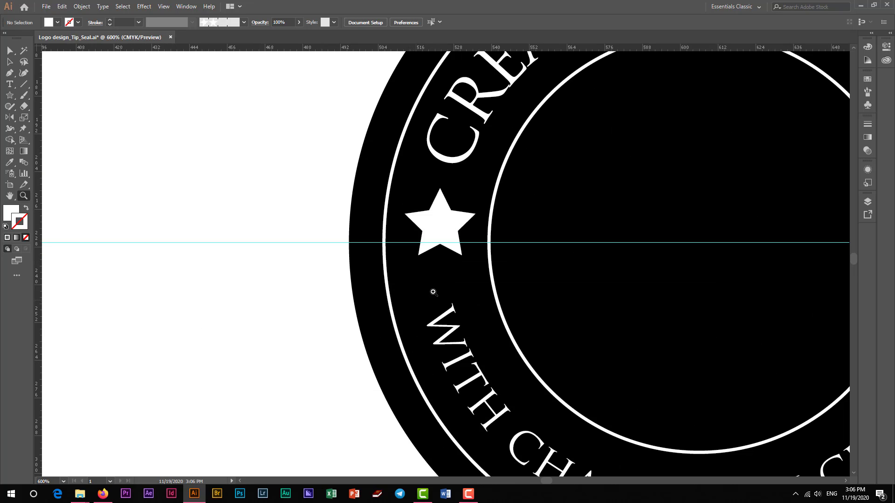
key(a)
click(451, 233)
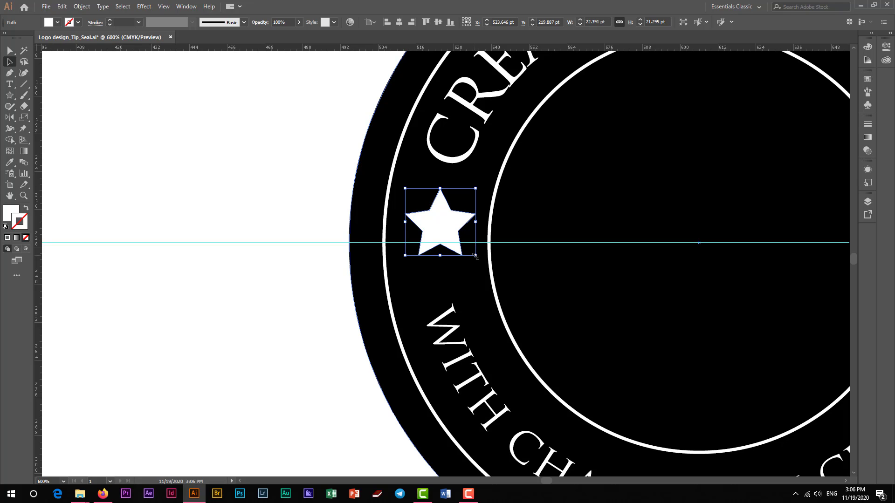
drag(475, 255, 470, 251)
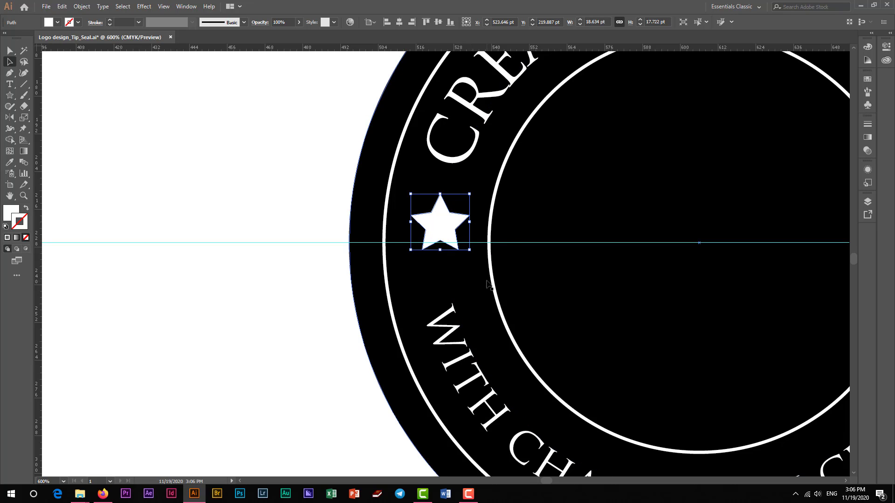
drag(451, 225, 441, 252)
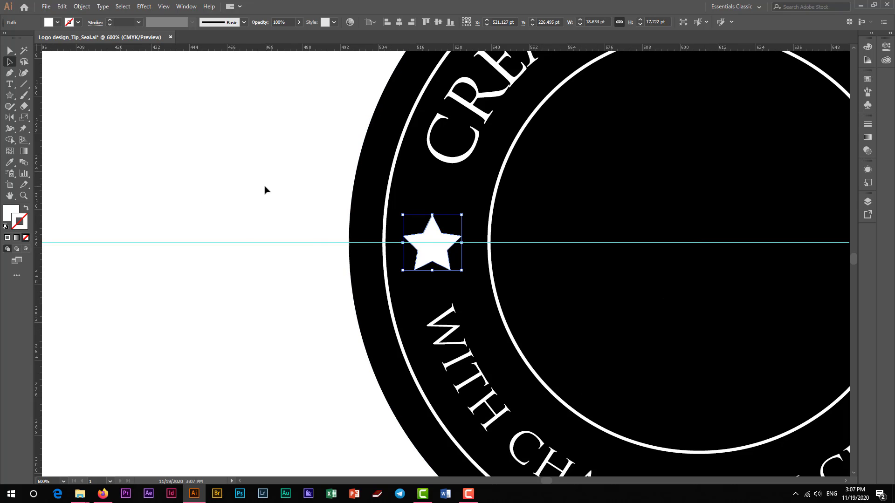
Move the vertical guide to the centre of the right seal
scroll(336, 298, right, 5)
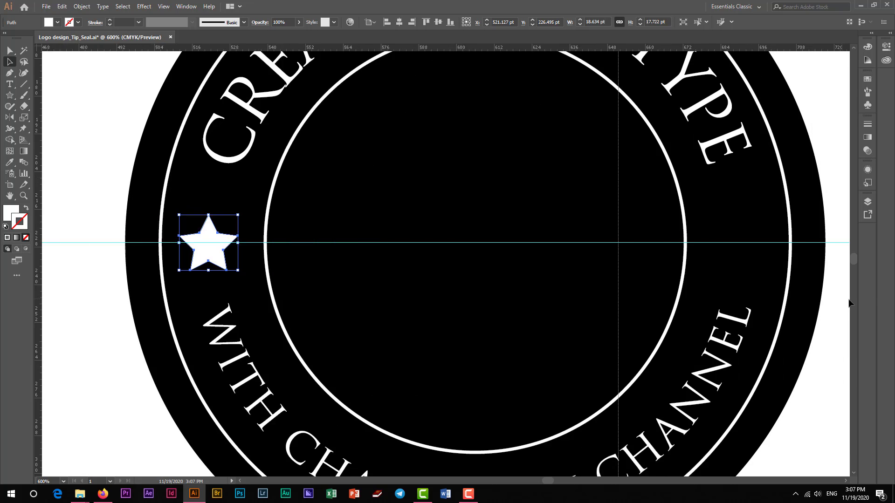
scroll(354, 303, right, 2)
click(773, 317)
click(734, 296)
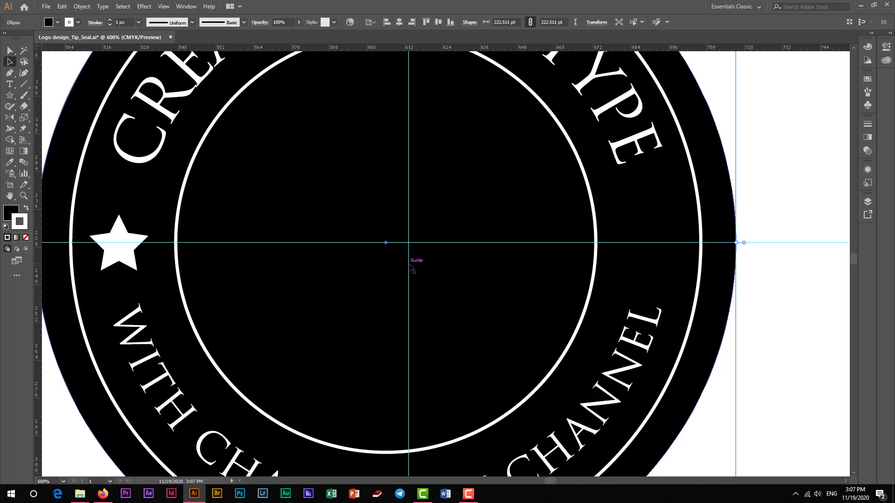
drag(410, 265, 385, 263)
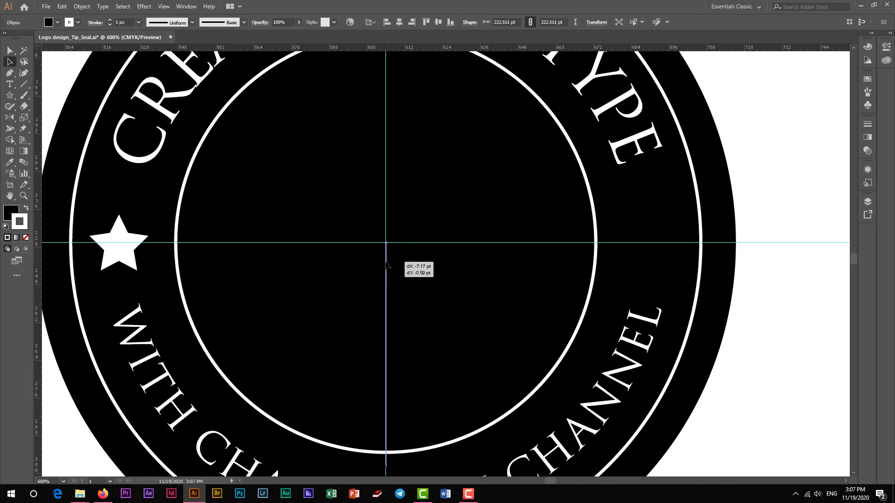
Reflect a copy of the star vertically around the seal's centre onto its right side
click(116, 260)
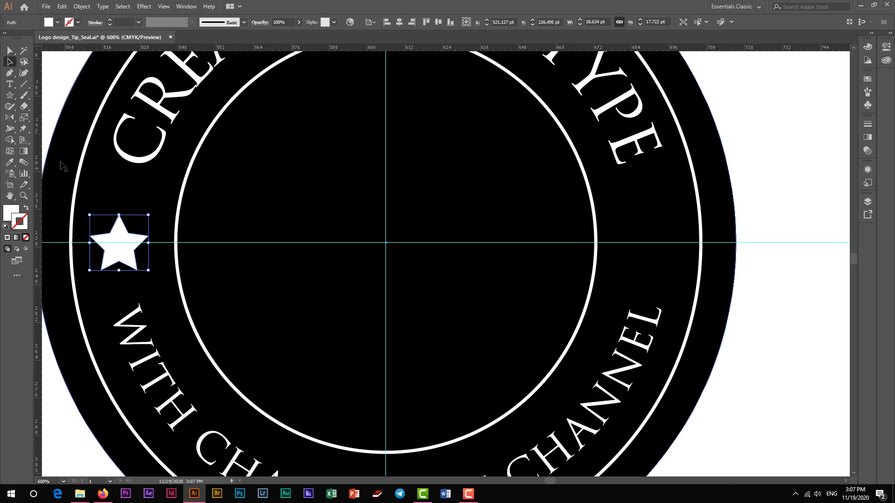
click(10, 119)
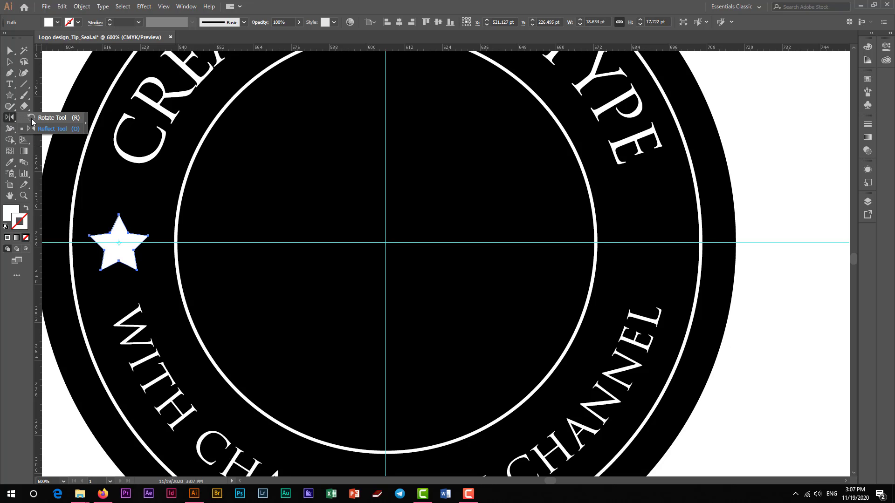
click(32, 119)
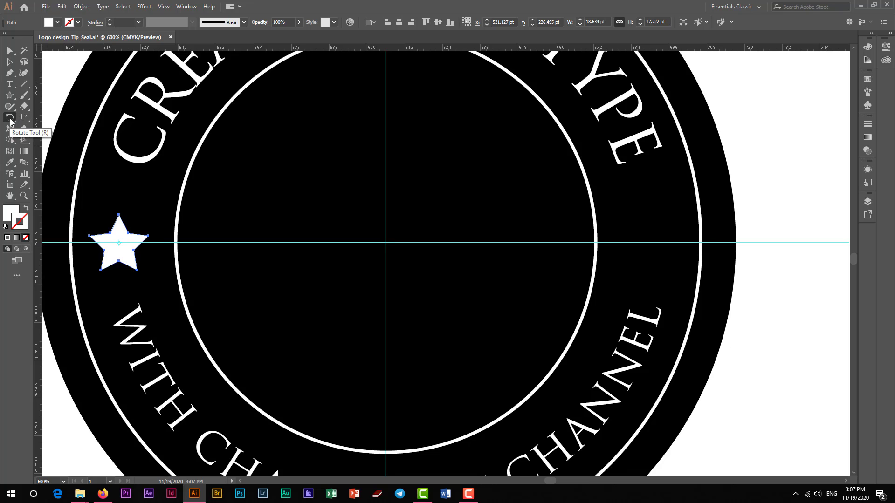
click(12, 120)
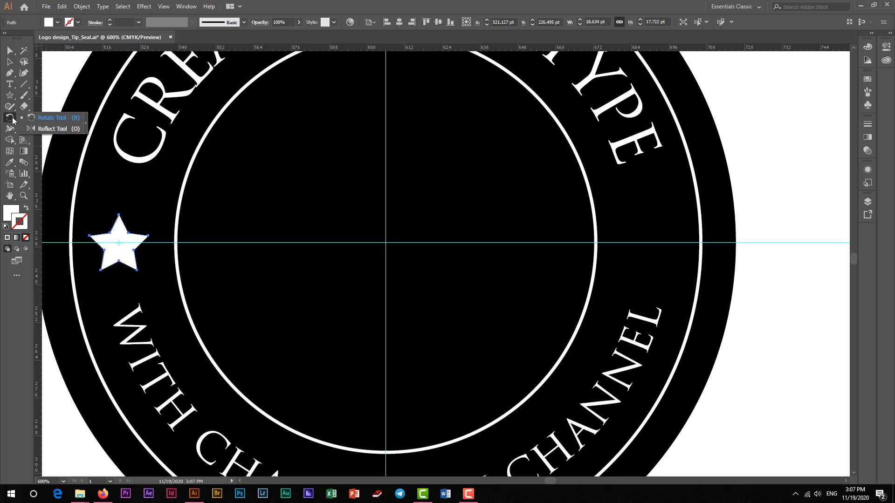
click(48, 130)
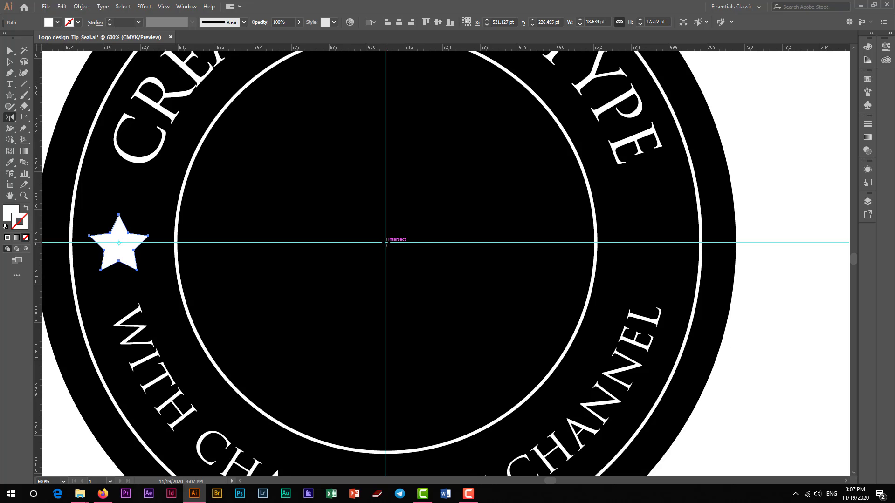
alt+click(386, 243)
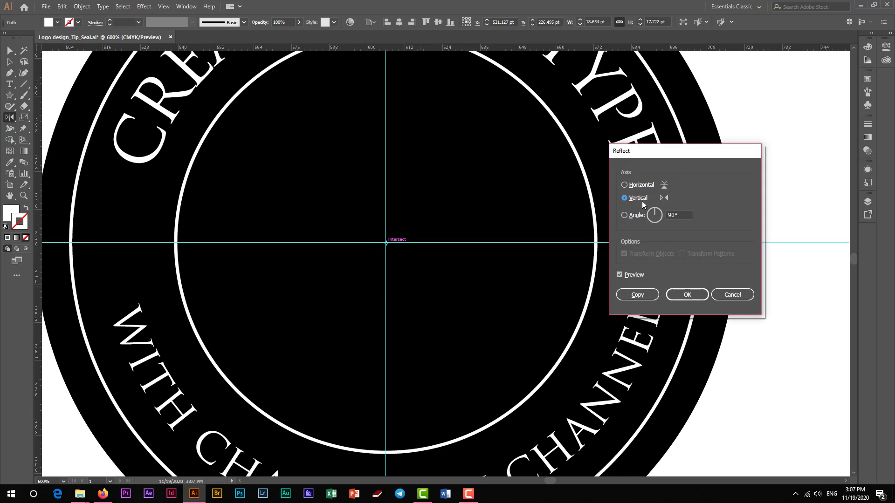
drag(699, 154, 807, 136)
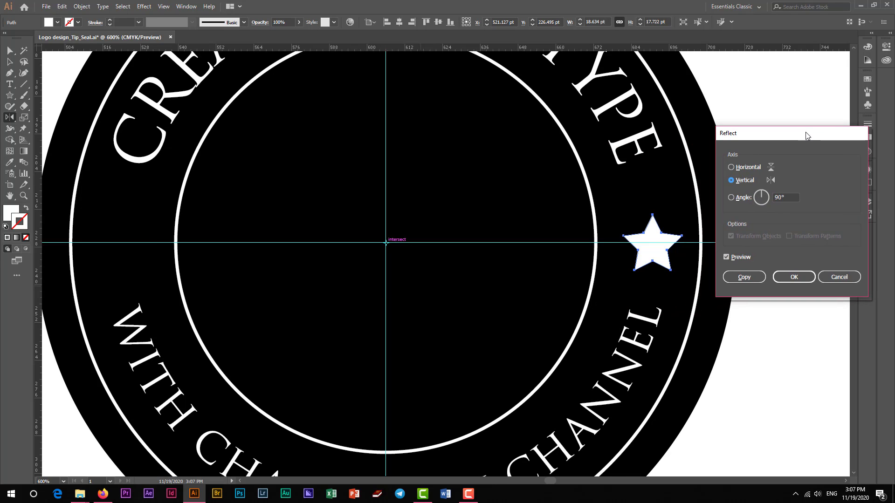
click(741, 275)
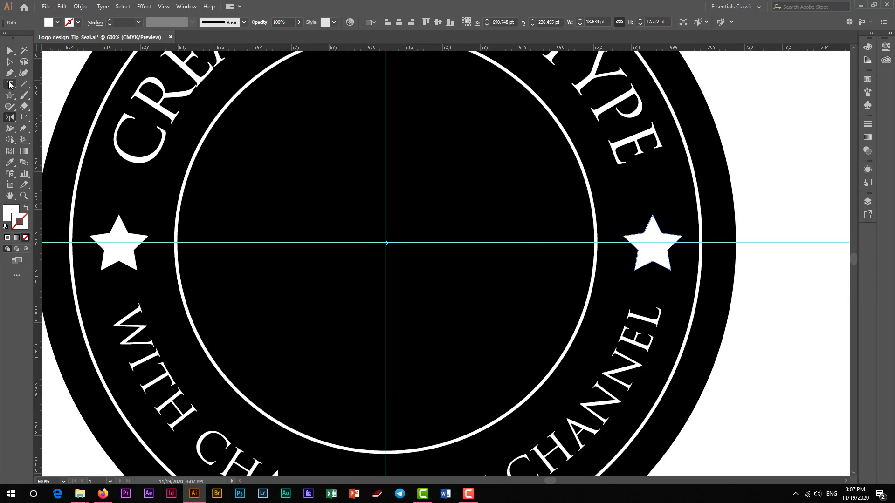
Return to the Selection tool and hide the bounding box
key(v)
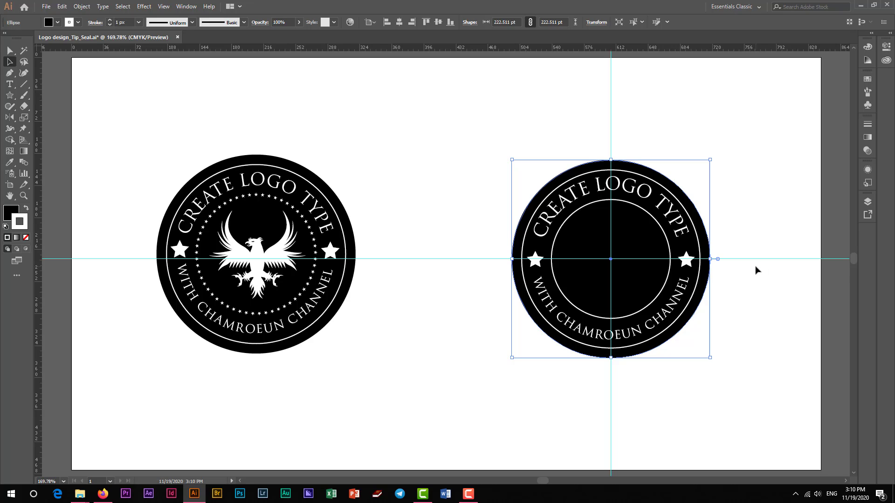
key(ctrl+shift+b)
Hide the guides, restore the bounding box and deselect everything
key(ctrl+semicolon)
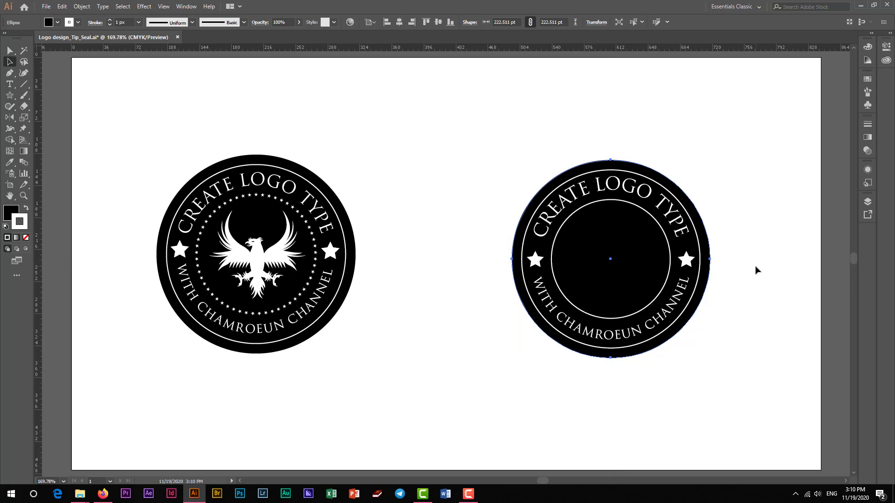
key(ctrl+shift+b)
key(ctrl+shift+a)
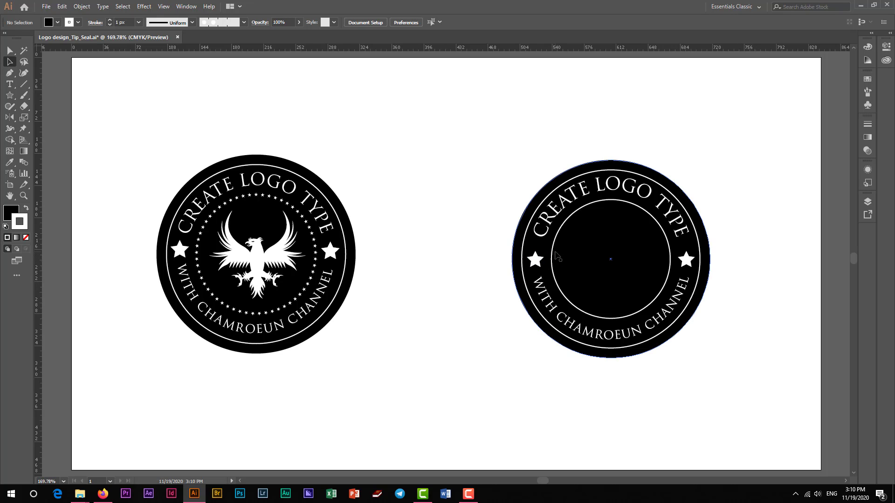
With the Brushes panel open, Alt-drag a copy of the left star aside and shrink it to about 9 pt
click(867, 92)
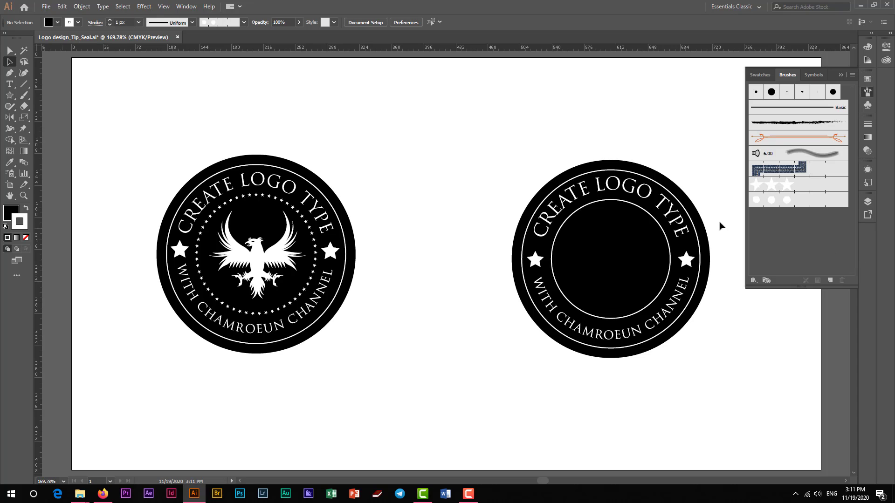
click(536, 260)
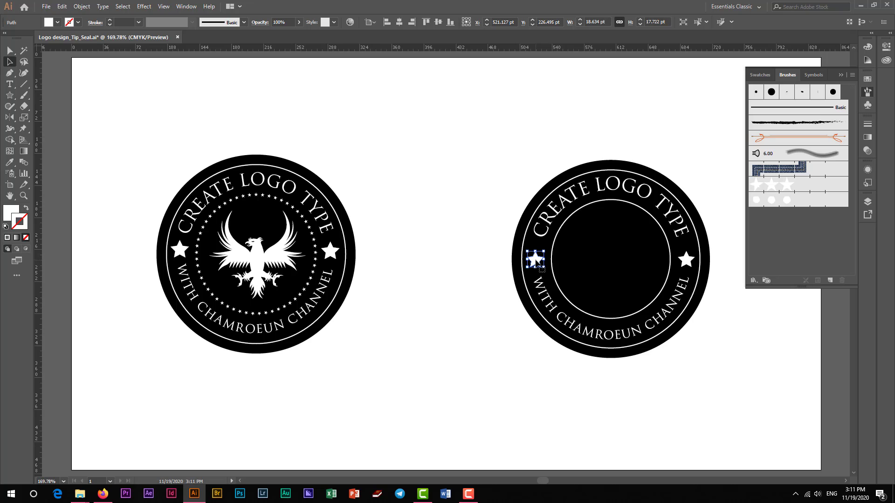
drag(541, 269, 489, 260)
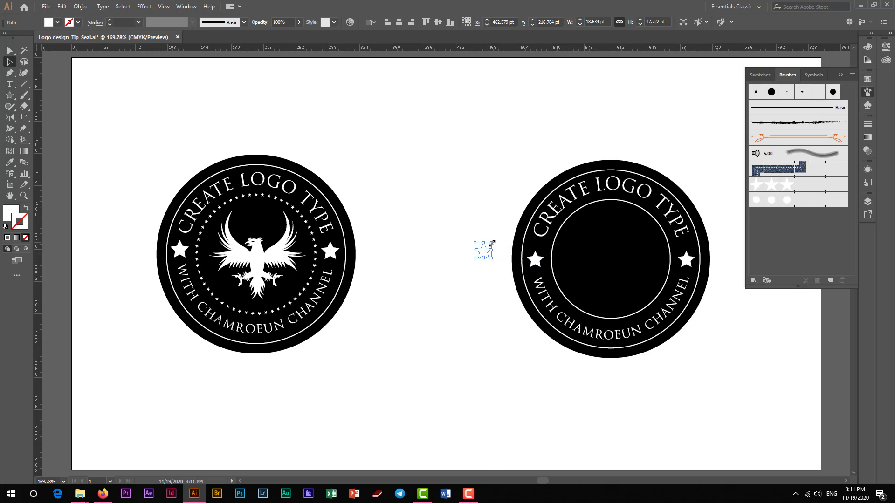
drag(491, 243, 484, 249)
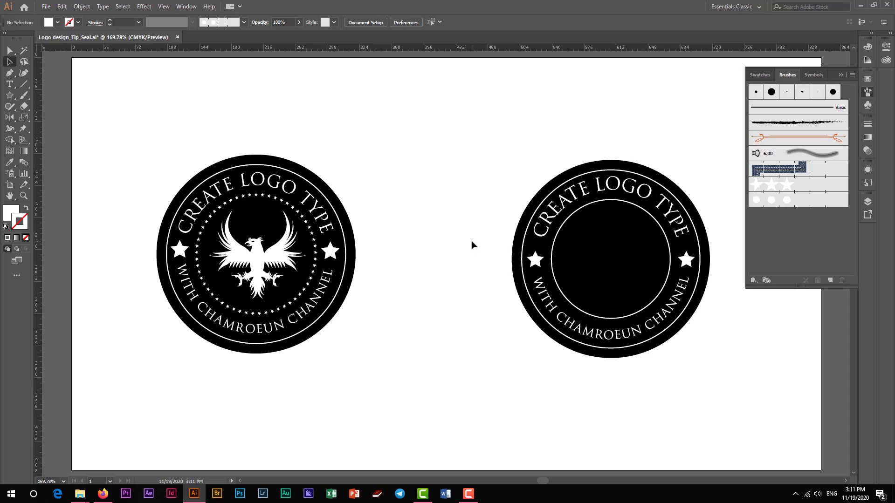
Save the small star as a new pattern brush with 100% spacing
drag(479, 253, 799, 241)
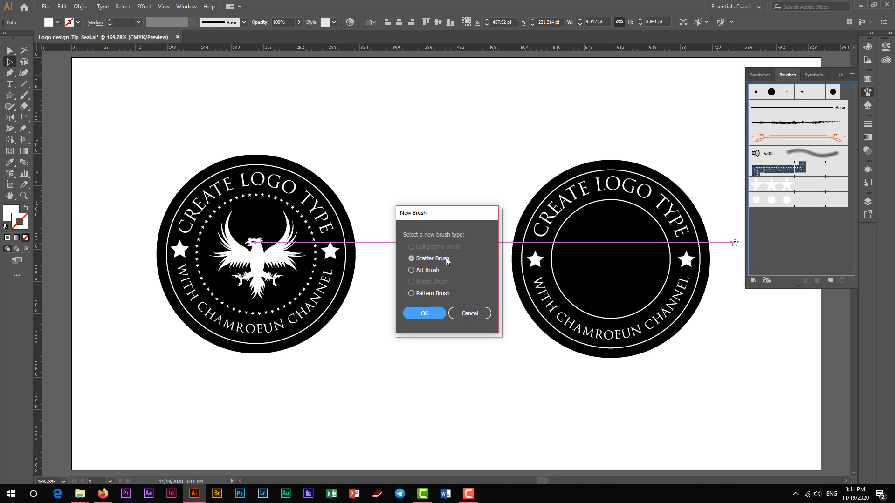
click(428, 294)
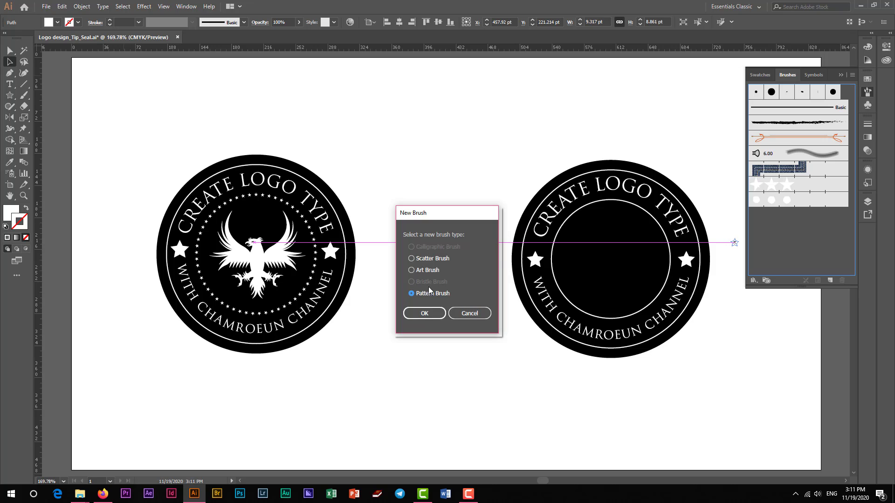
click(432, 313)
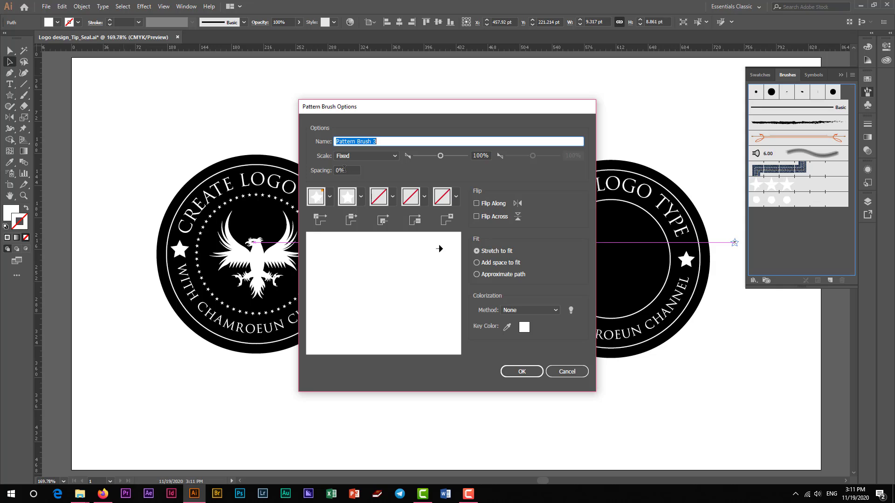
click(344, 169)
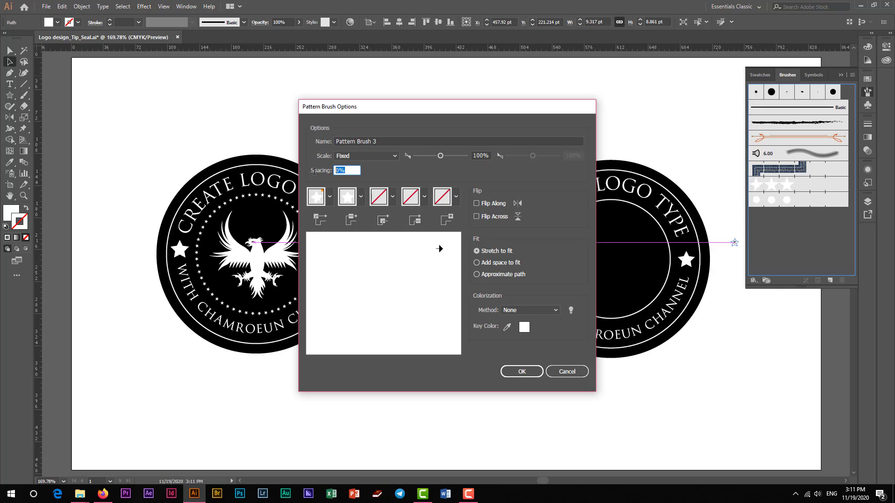
text(100)
click(522, 373)
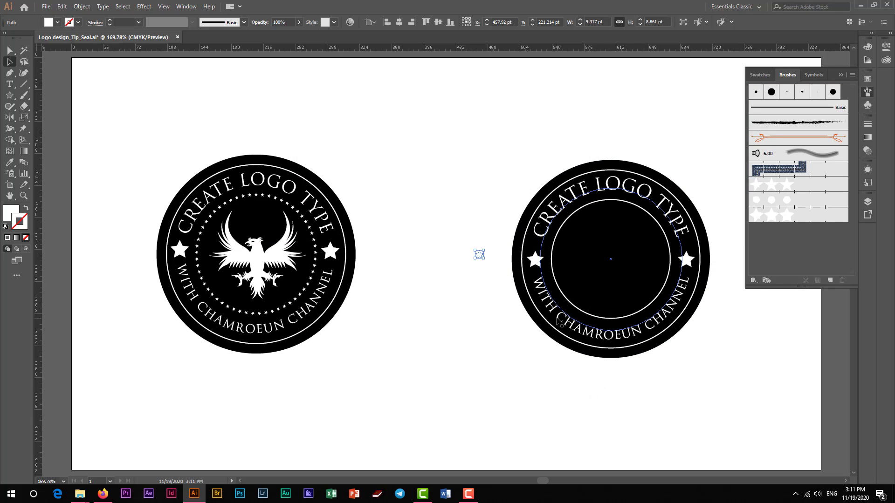
click(694, 306)
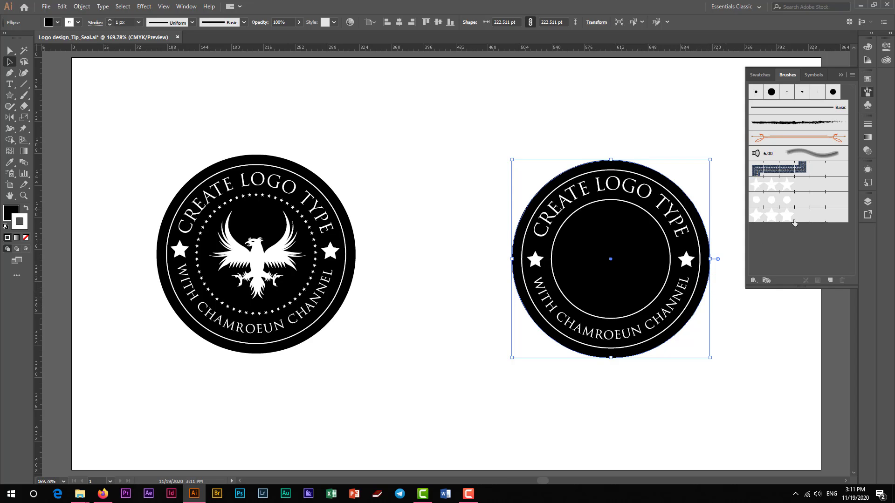
Apply Pattern Brush 3 to the inner ring's stroke so it becomes a circle of stars
click(867, 169)
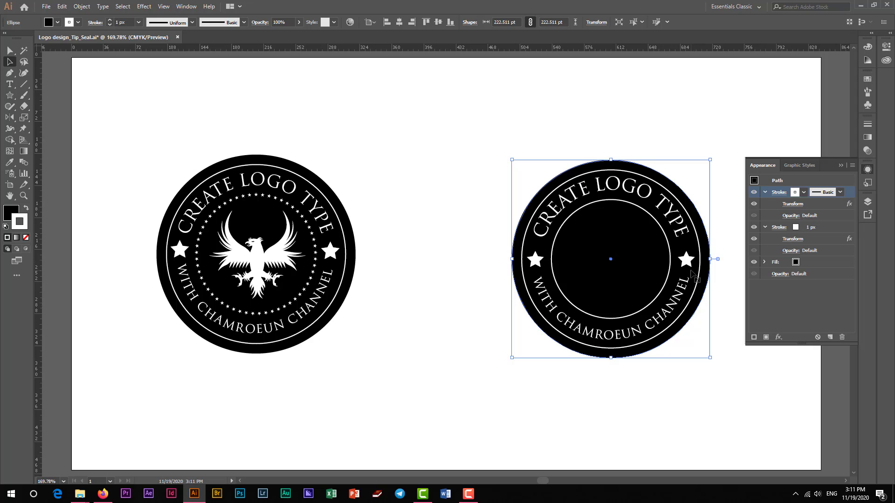
click(244, 22)
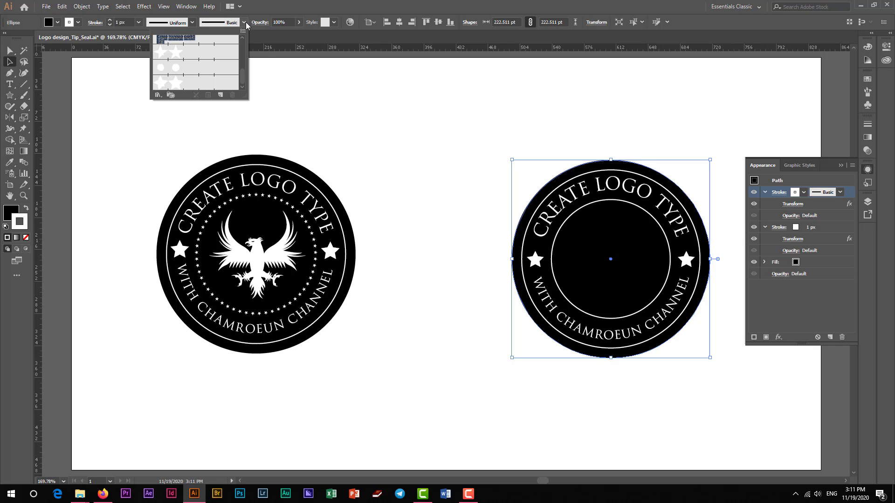
click(177, 88)
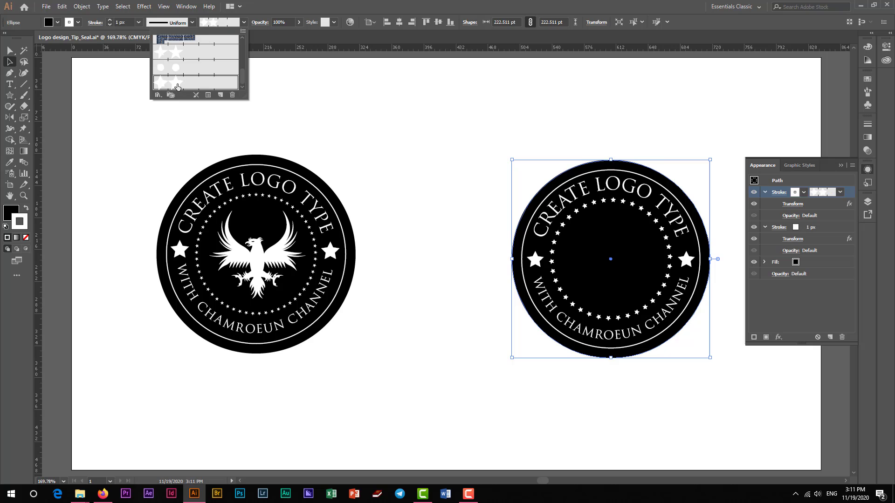
click(705, 383)
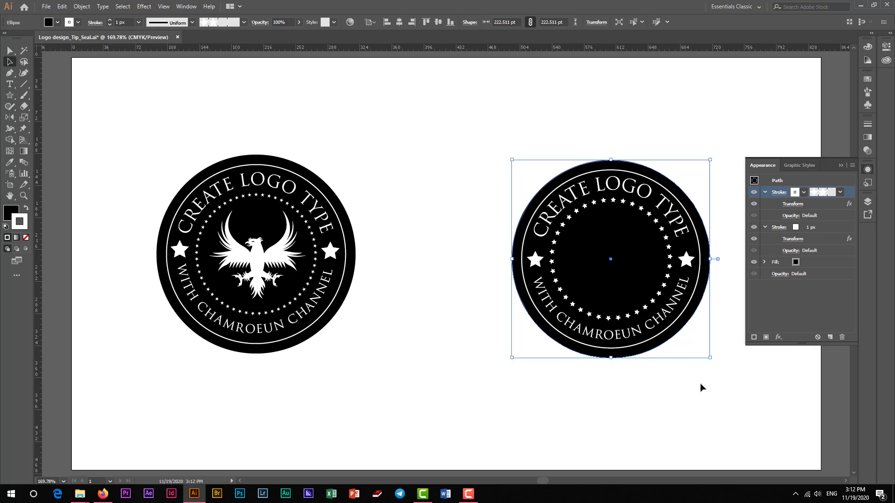
click(841, 166)
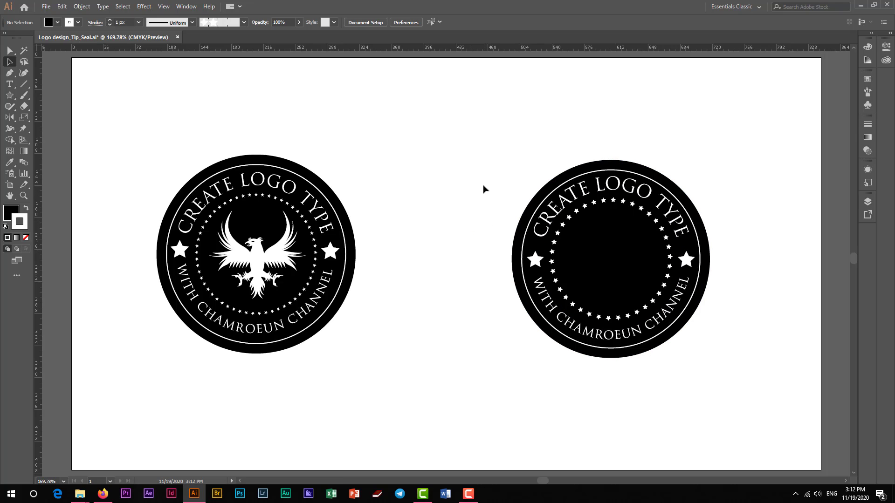
drag(482, 185, 746, 321)
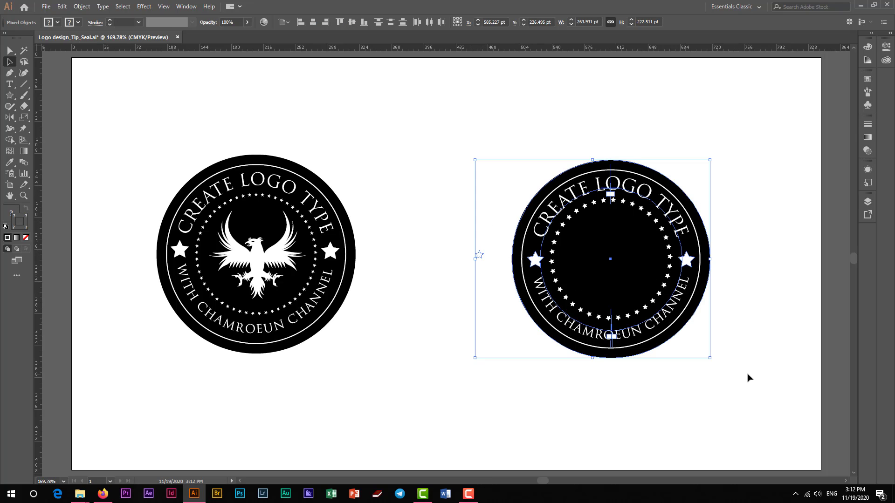
click(764, 324)
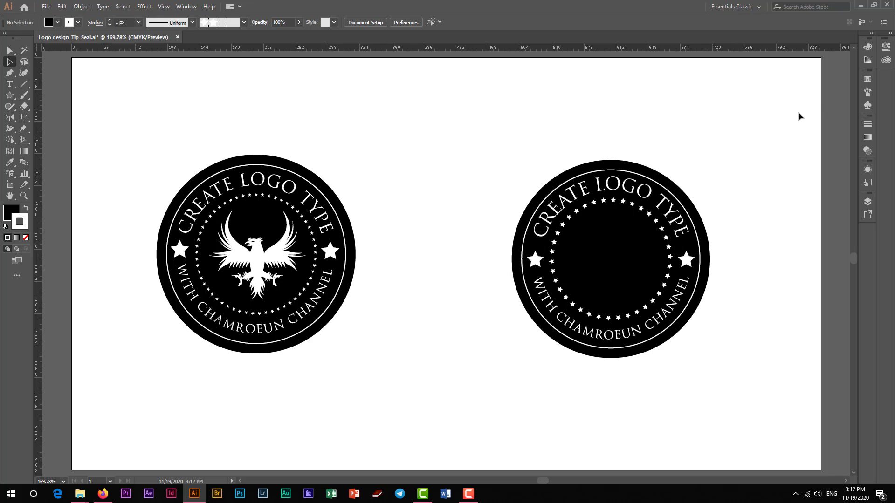
Show the Symbols panel and load the Regal Vector Pack symbol library
click(868, 91)
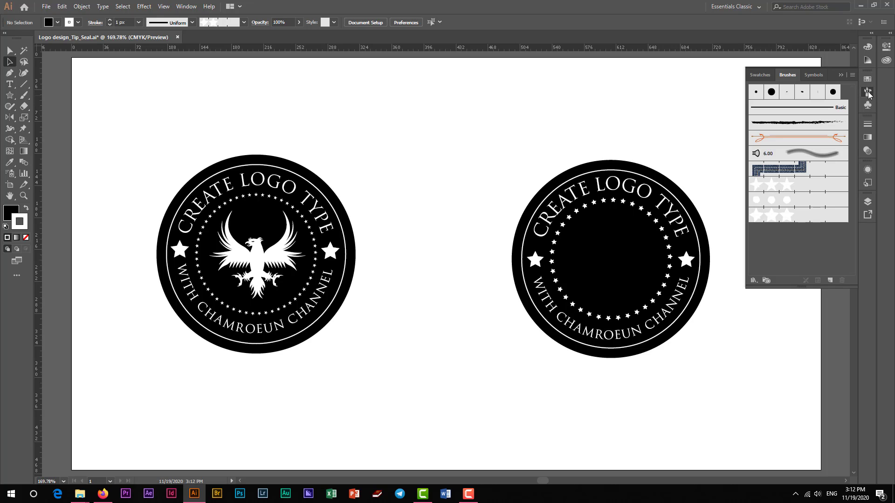
click(816, 75)
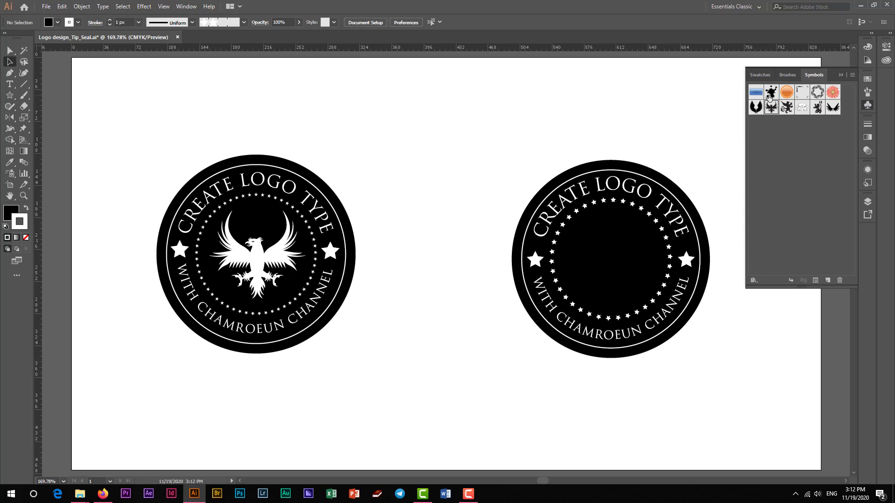
click(753, 280)
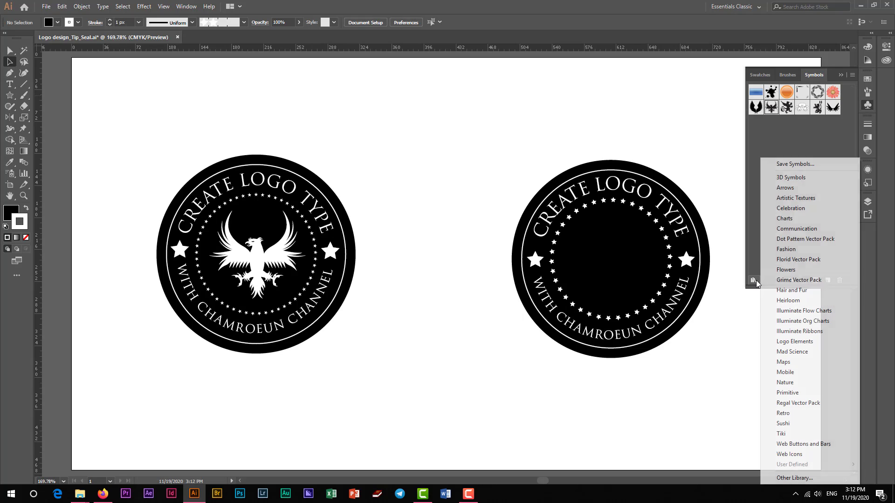
click(811, 403)
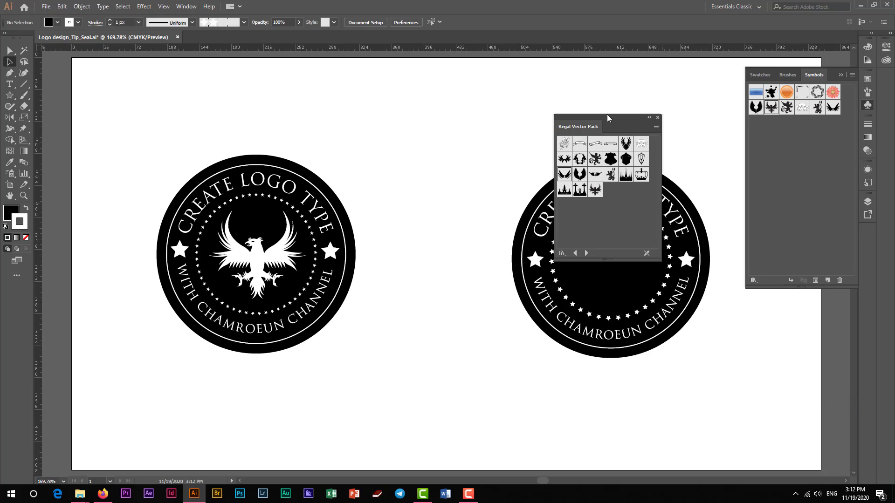
drag(607, 117, 480, 65)
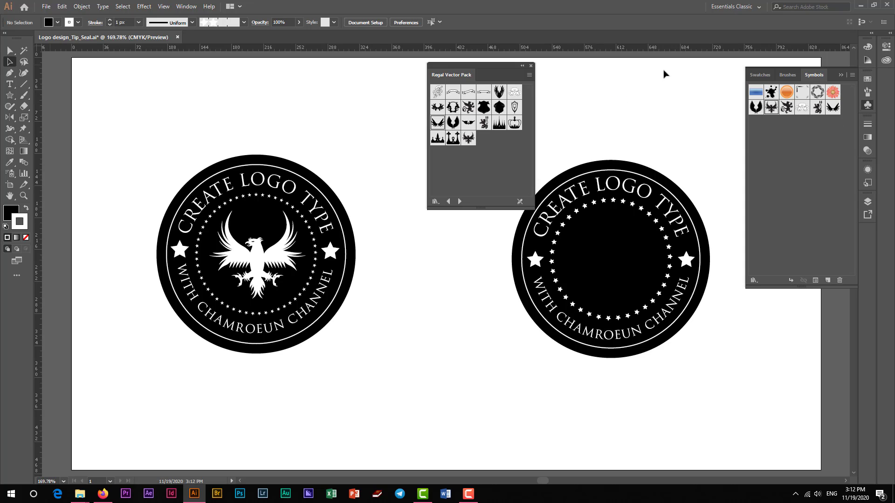
click(531, 66)
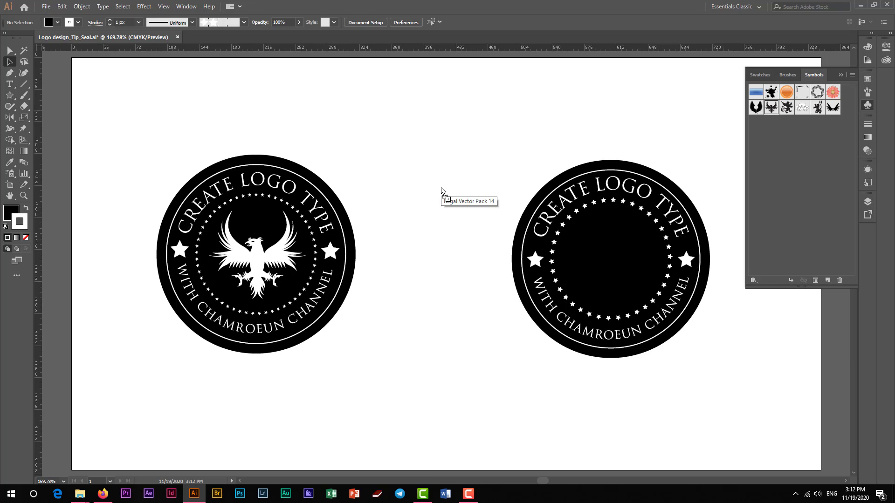
Place the Regal Vector Pack eagle symbol between the two seals and break its link
drag(771, 111, 441, 188)
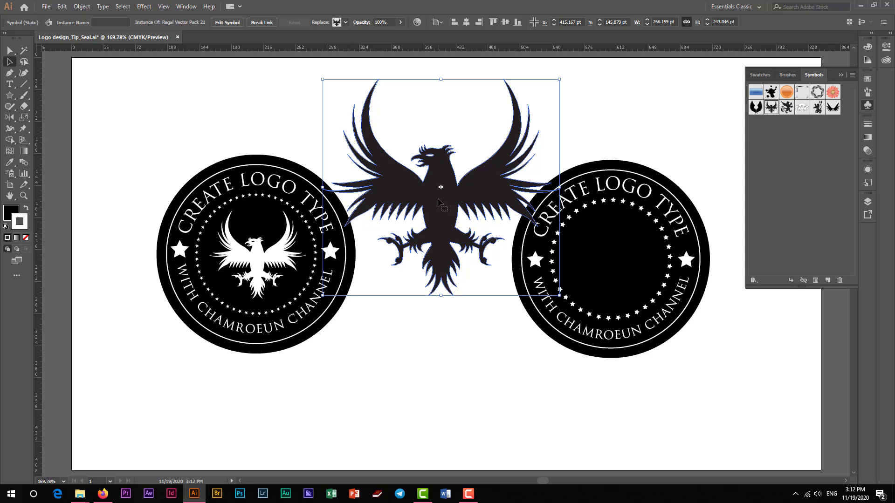
mouse_move(439, 208)
mouse_down()
mouse_move(602, 286)
mouse_move(444, 200)
mouse_up()
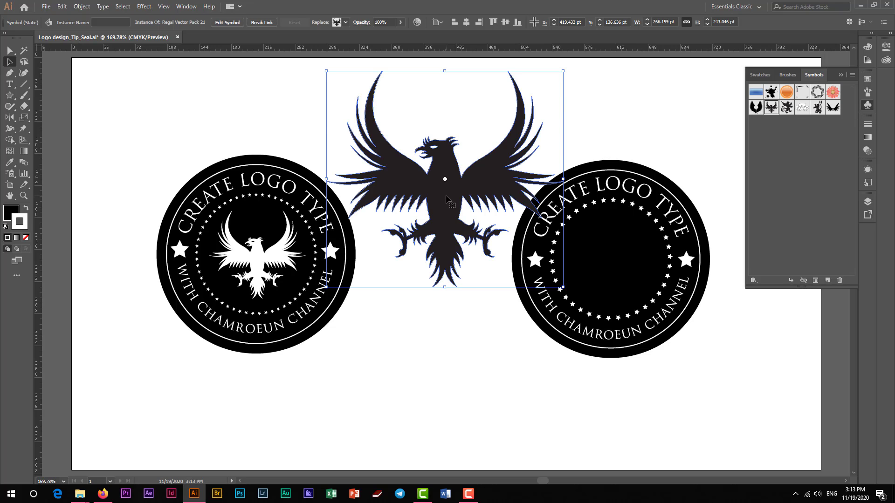
click(261, 23)
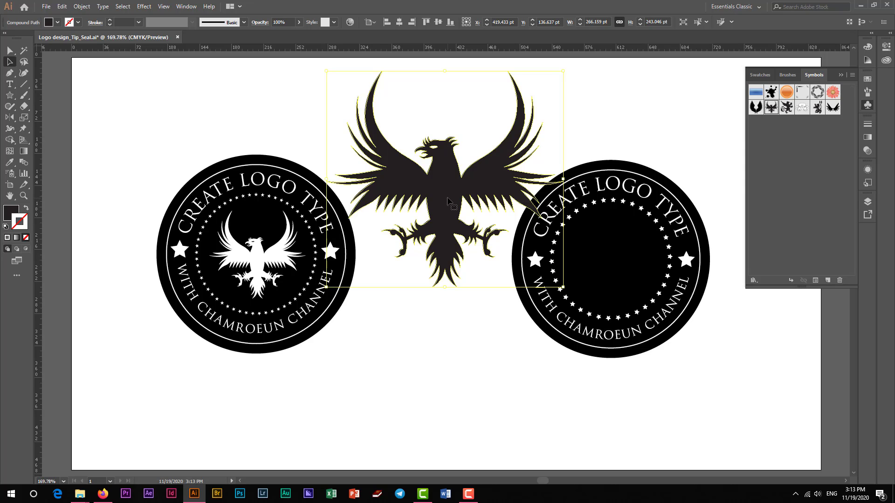
Fill the eagle white
click(58, 22)
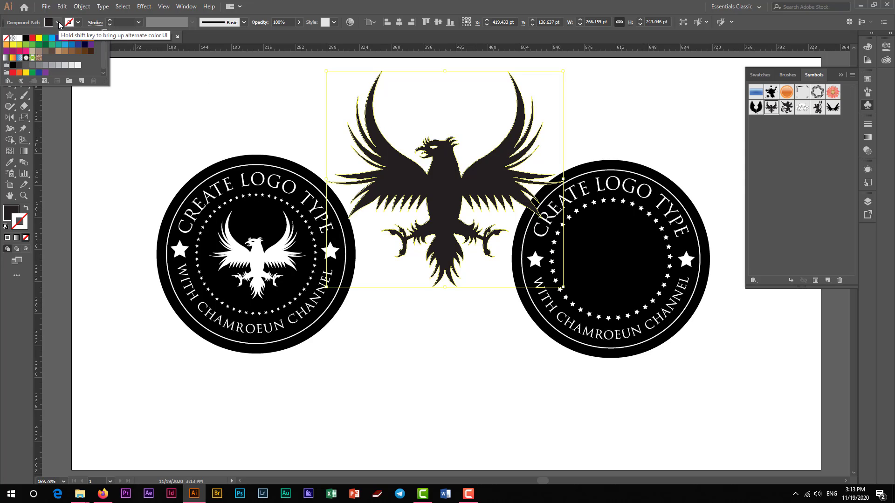
click(19, 38)
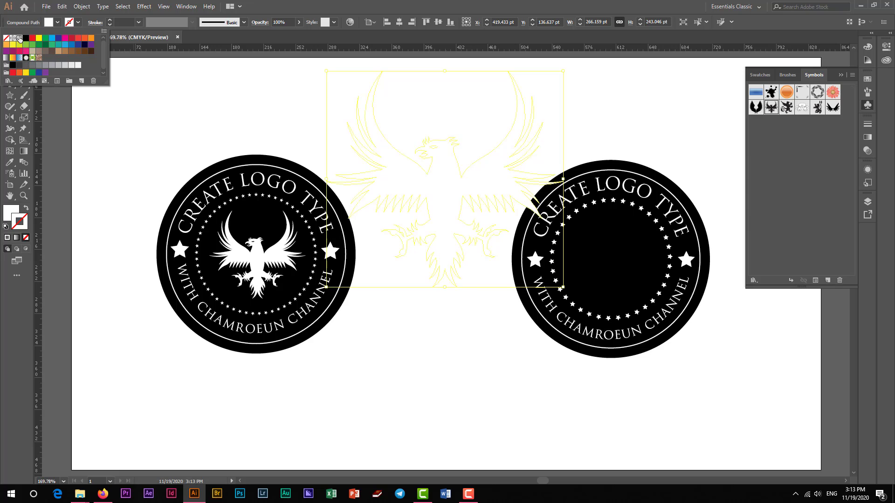
click(164, 135)
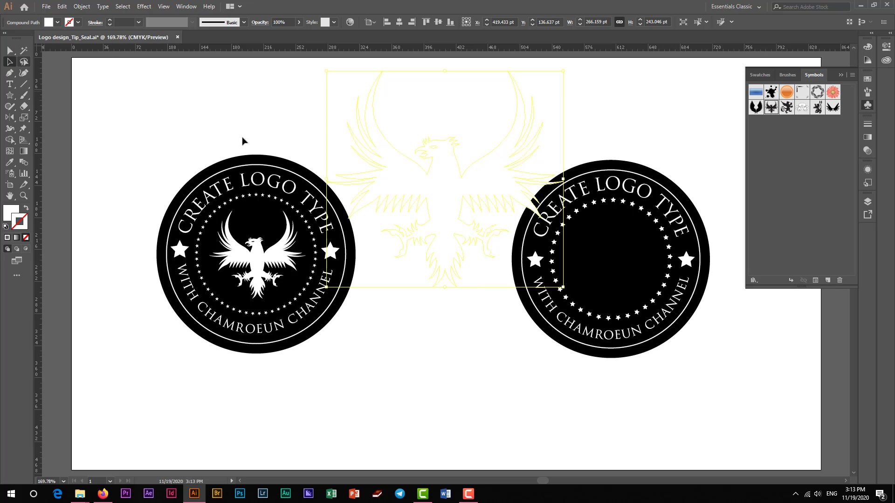
Move the white eagle onto the right seal, scaled down and centred inside the star ring
drag(396, 158, 576, 238)
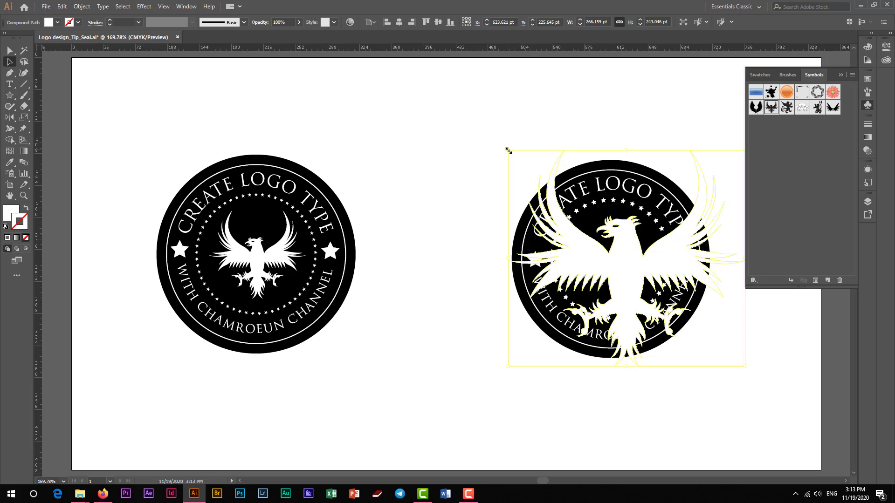
drag(508, 151, 565, 209)
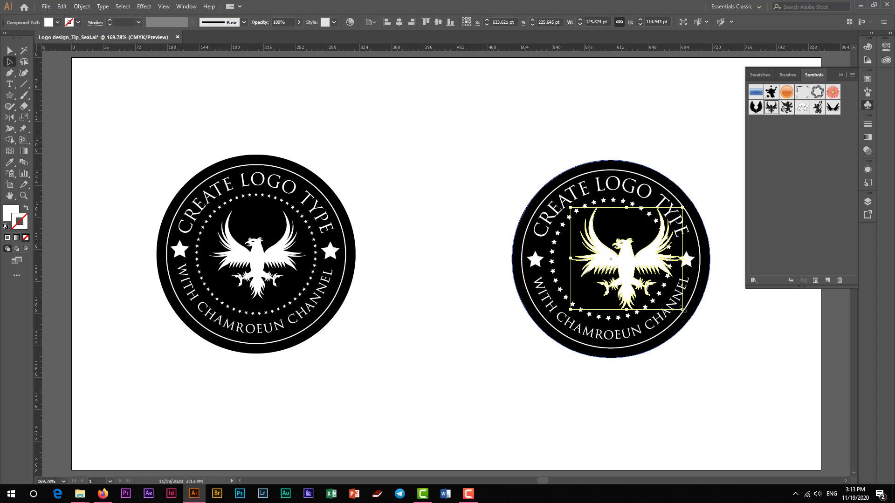
drag(682, 310, 662, 291)
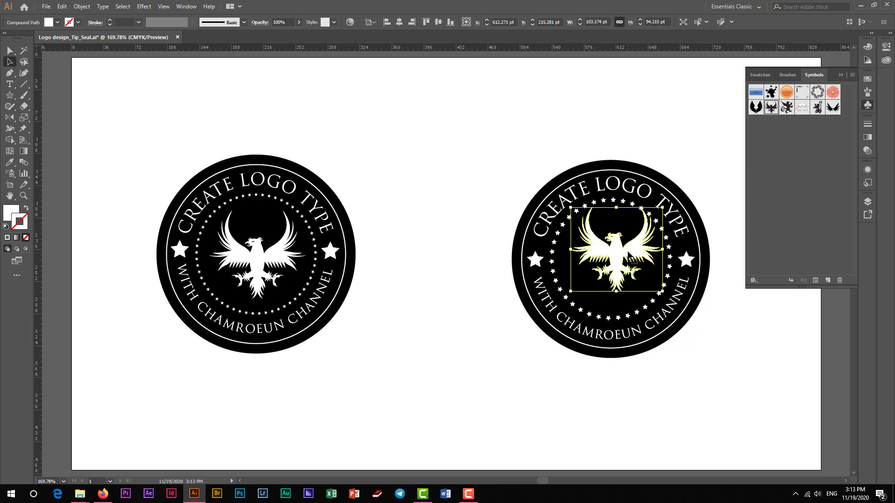
drag(630, 256, 624, 264)
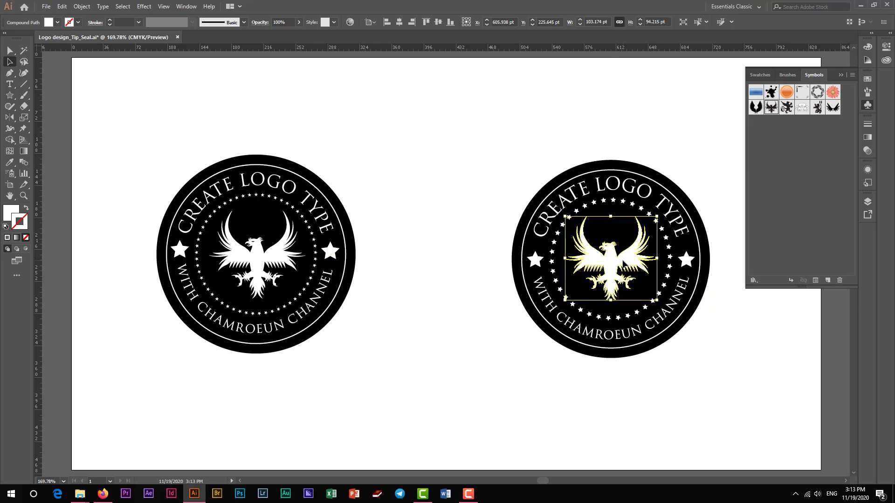
key(ctrl+shift+a)
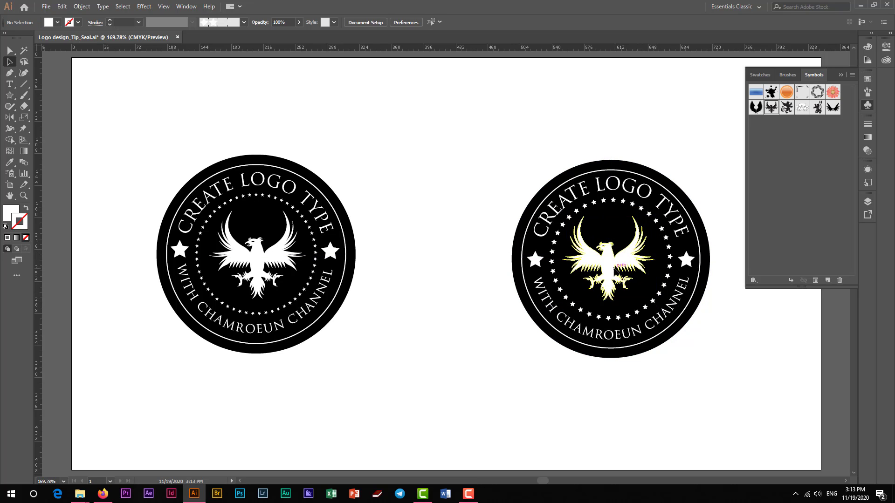
click(618, 264)
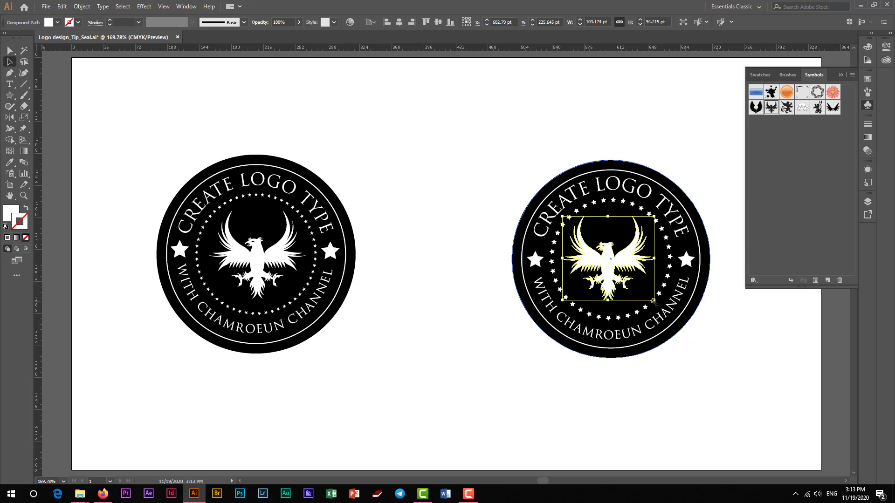
drag(654, 302, 649, 295)
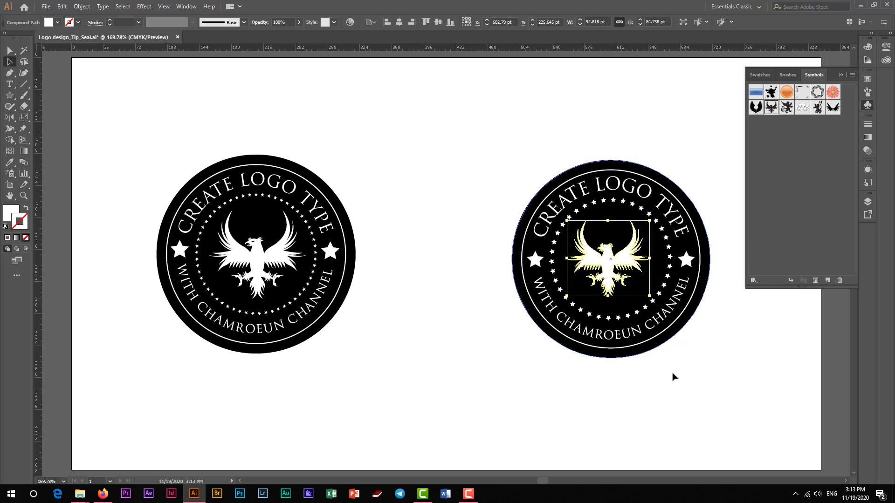
drag(608, 259, 613, 258)
click(736, 183)
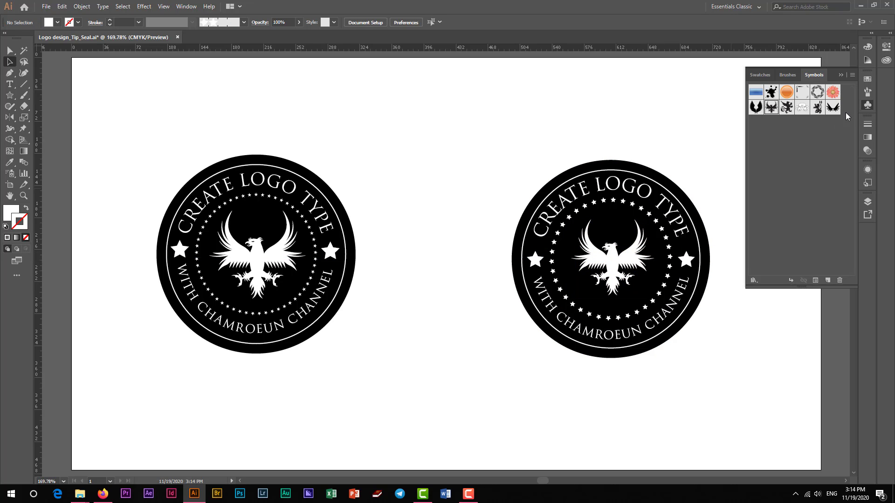
Collapse the Symbols panel to its icon to reveal the finished seal
click(841, 74)
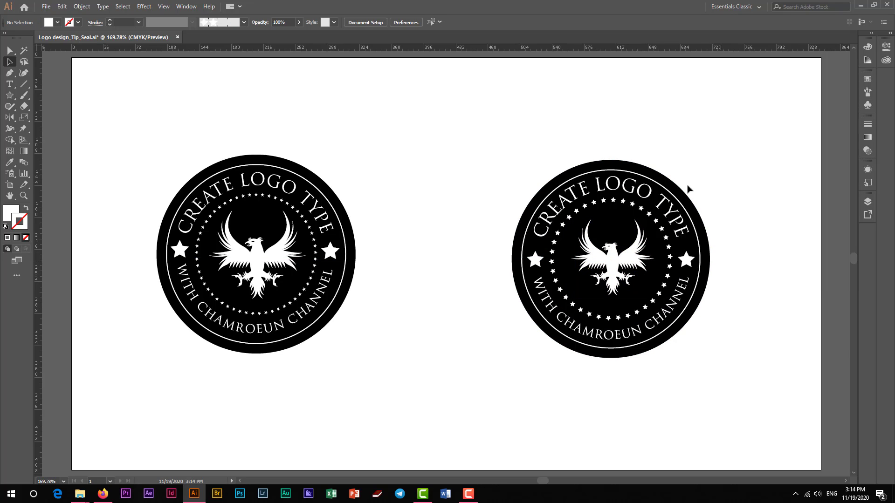